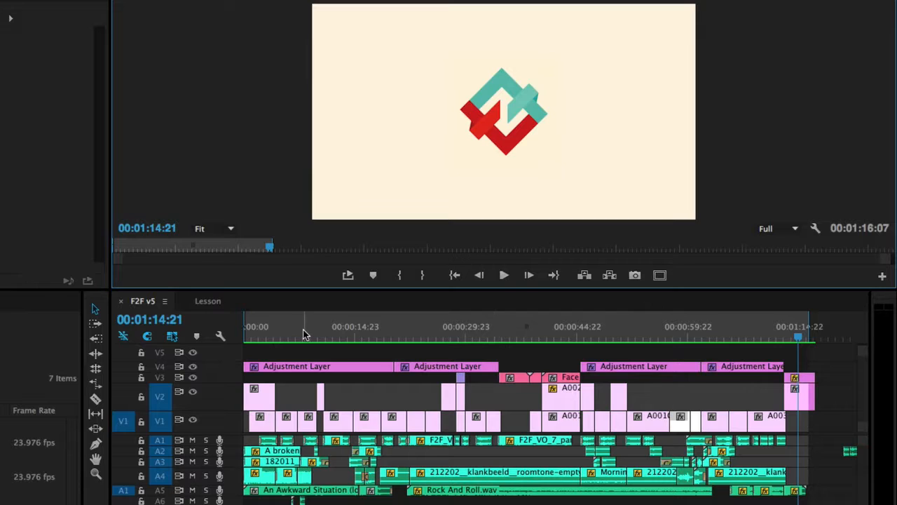
# - Review F2F v5's opening shot and play through the phone-call section
pyautogui.click(259, 330)
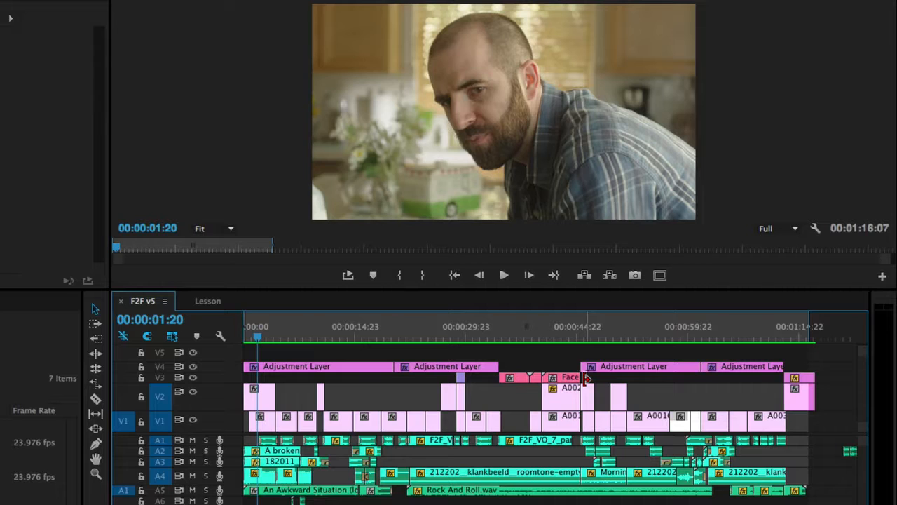
pyautogui.moveTo(514, 337); pyautogui.dragTo(525, 341)
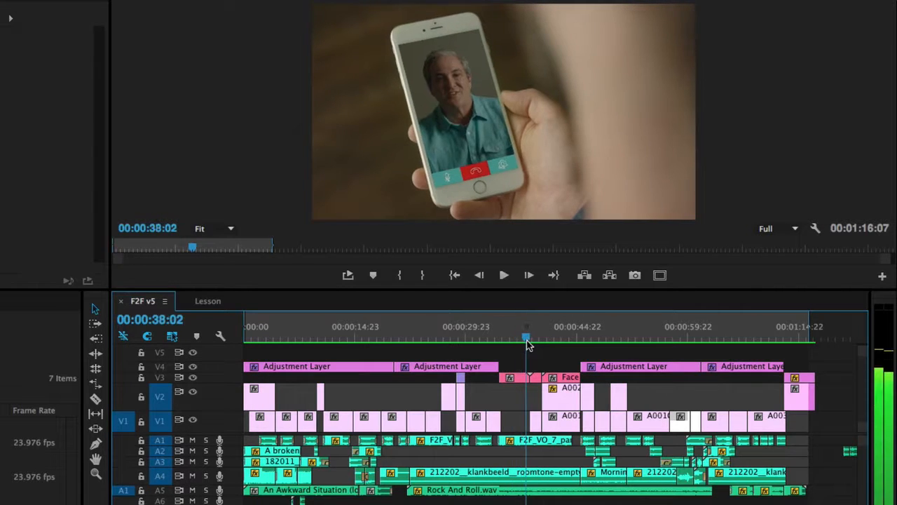
pyautogui.press('space')
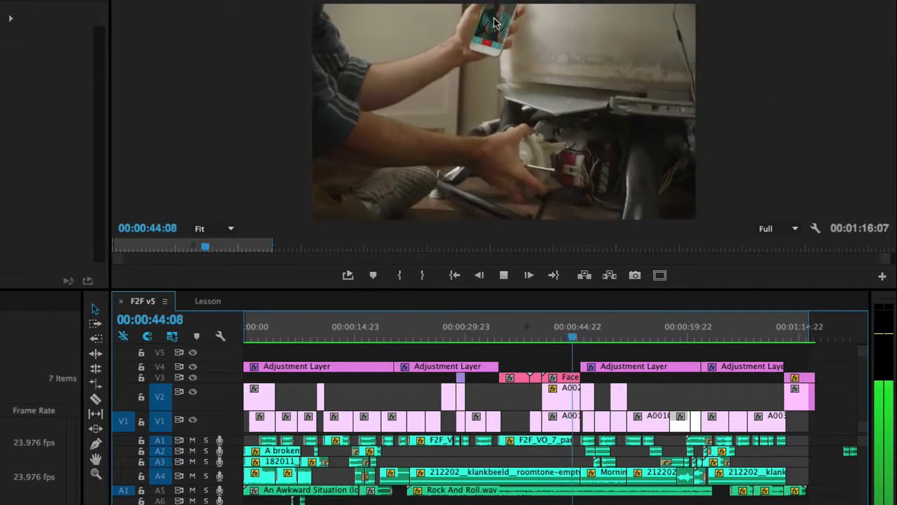
pyautogui.click(509, 338)
pyautogui.moveTo(510, 337); pyautogui.dragTo(512, 337)
pyautogui.press('space')
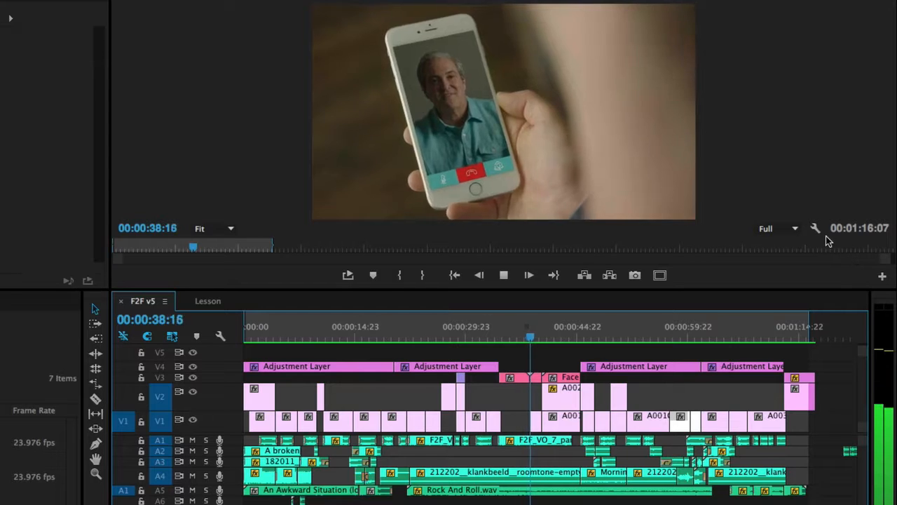
pyautogui.press('space')
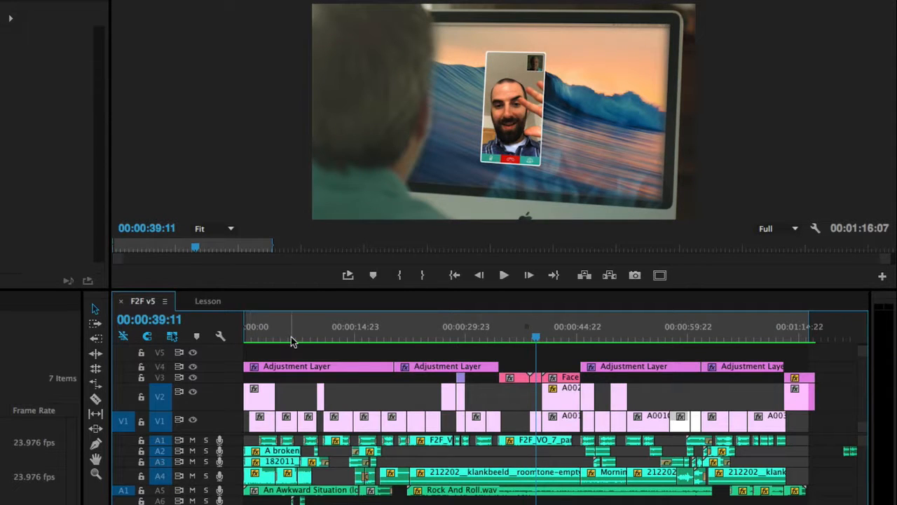
# - Replay F2F v5 from the very start and enlarge the Program Monitor panel
pyautogui.click(265, 335)
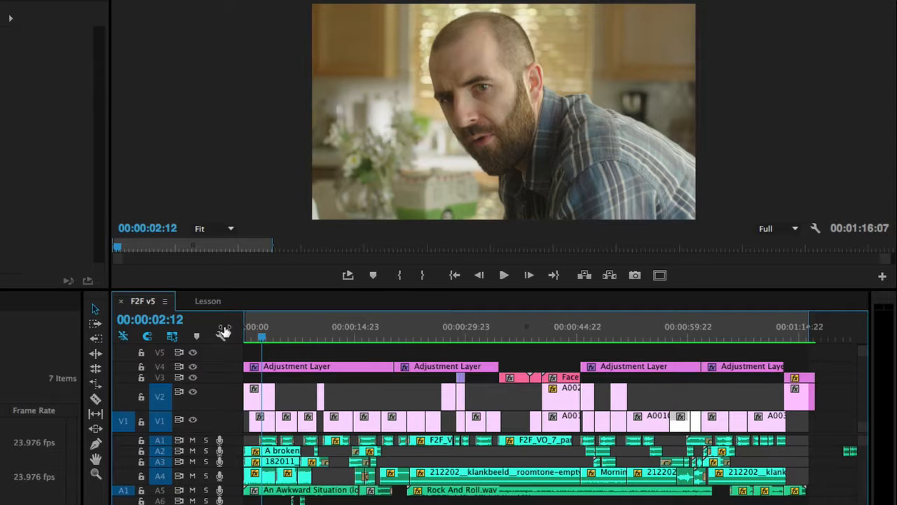
pyautogui.moveTo(265, 341); pyautogui.dragTo(247, 337)
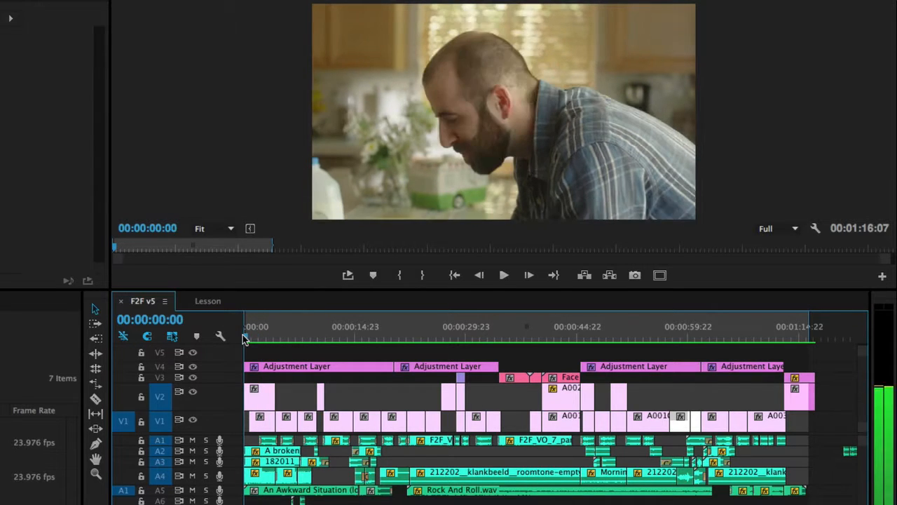
pyautogui.press('space')
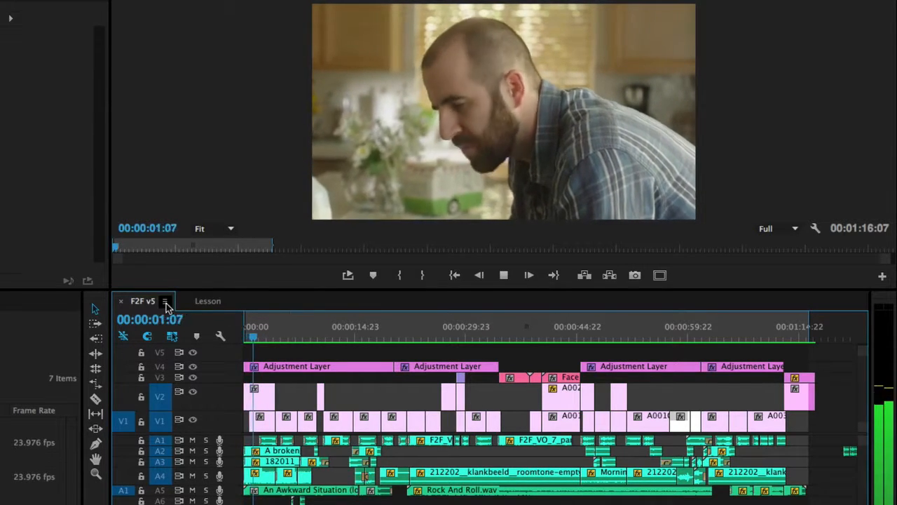
pyautogui.moveTo(148, 289); pyautogui.dragTo(128, 356)
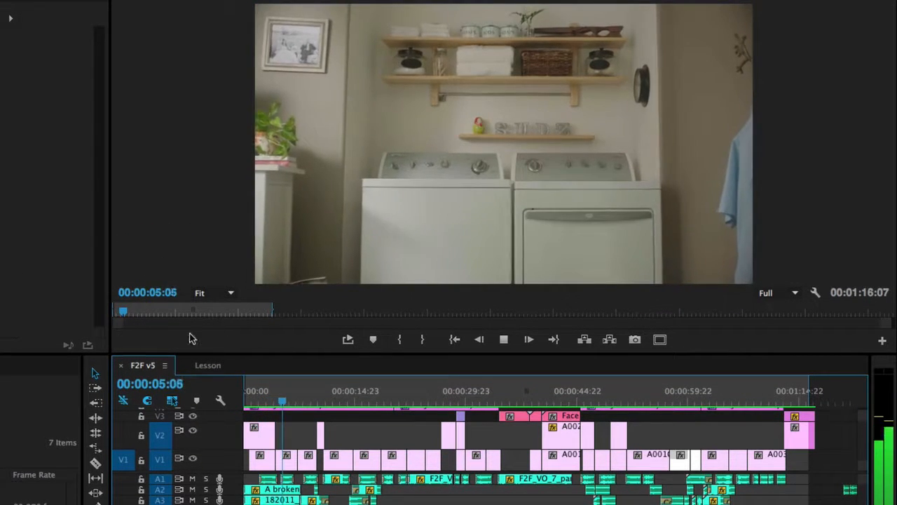
pyautogui.press('space')
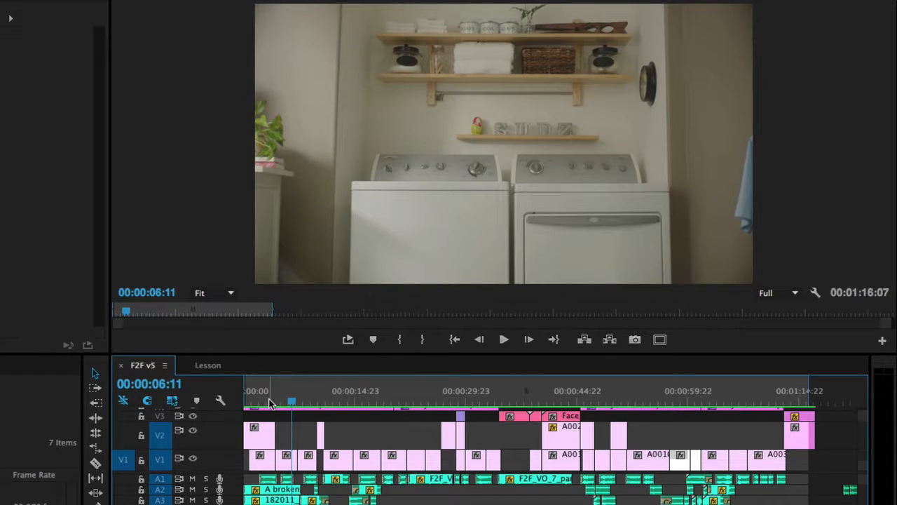
pyautogui.click(268, 398)
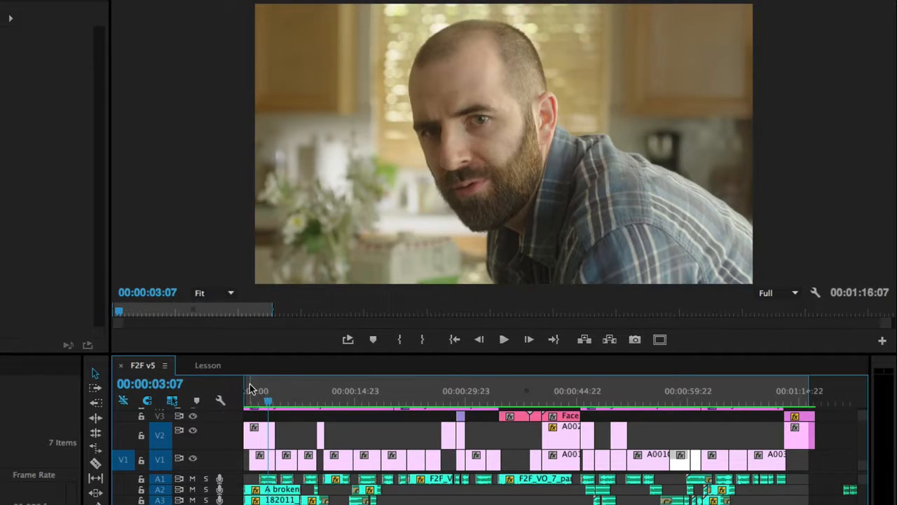
pyautogui.click(288, 400)
pyautogui.click(322, 400)
pyautogui.press('space')
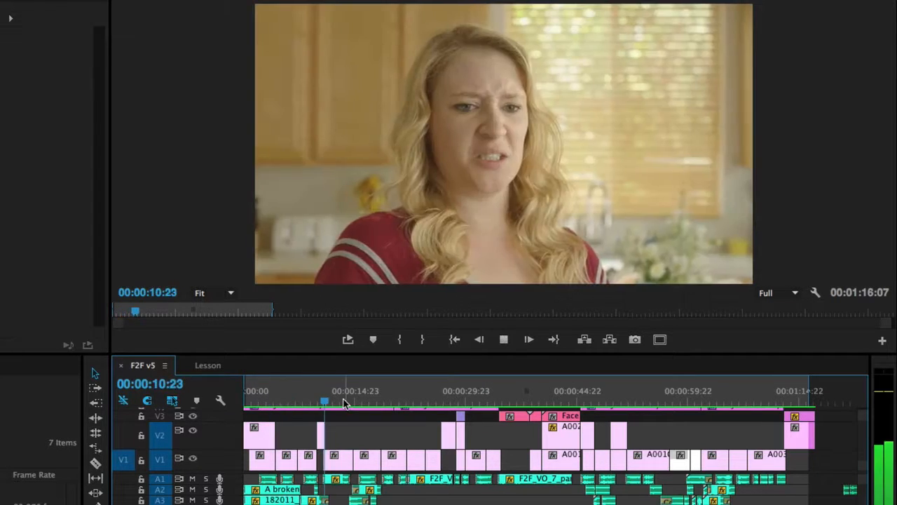
pyautogui.press('space')
pyautogui.click(311, 400)
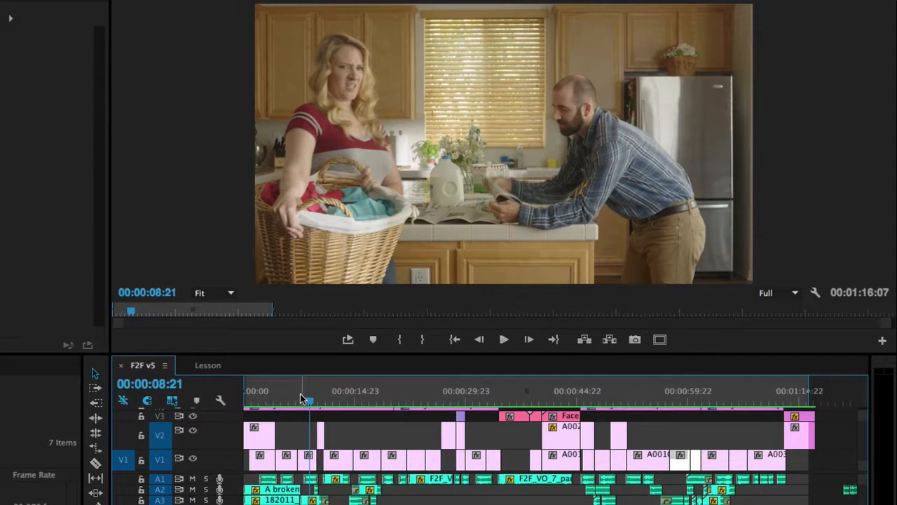
pyautogui.press('space')
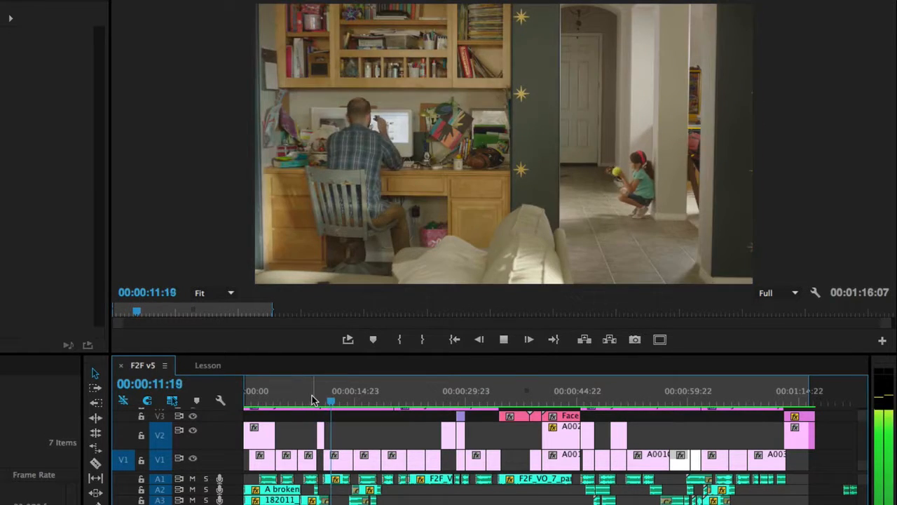
pyautogui.click(310, 401)
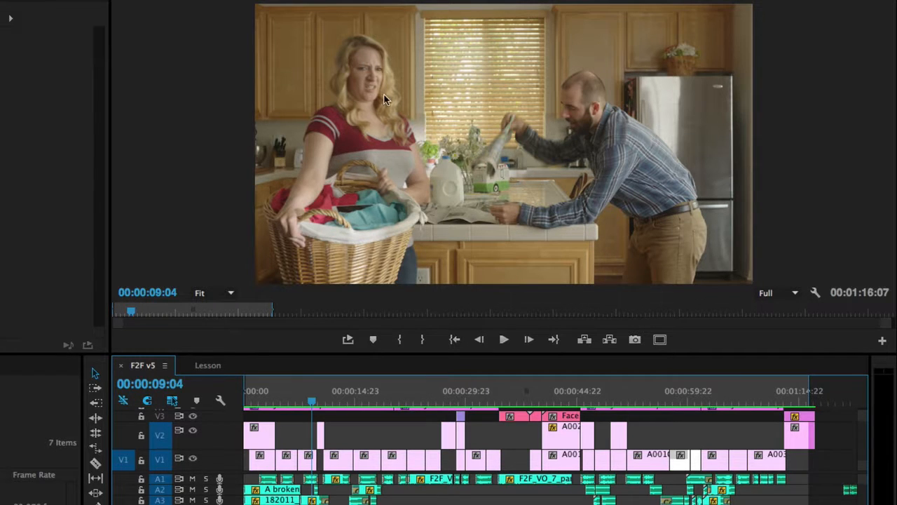
pyautogui.press('space')
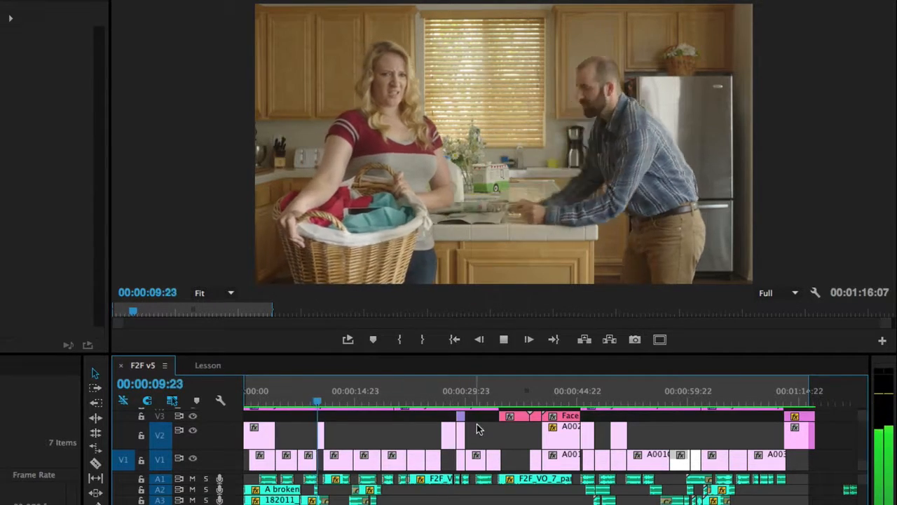
pyautogui.click(316, 401)
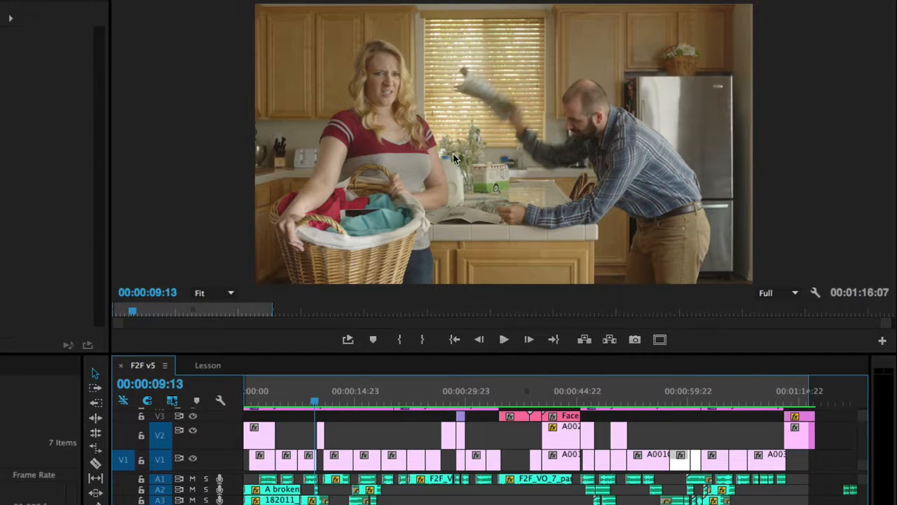
pyautogui.press('space')
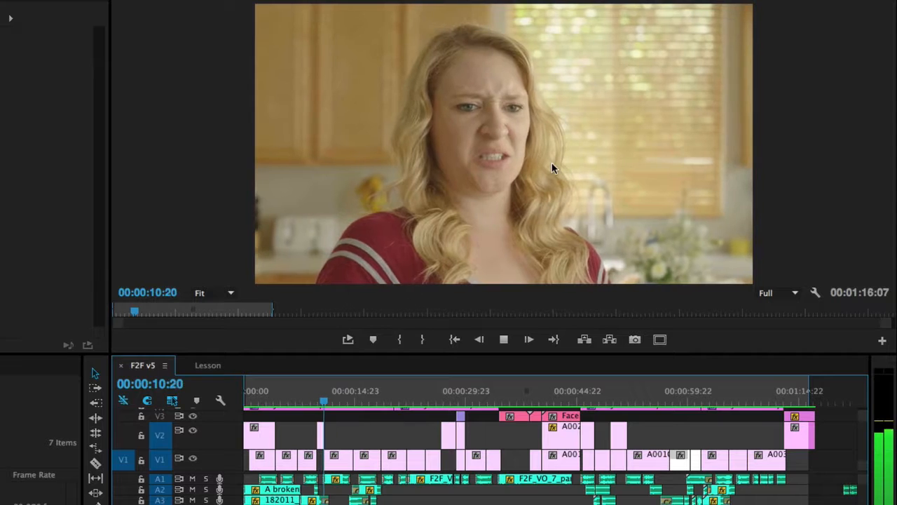
pyautogui.click(312, 400)
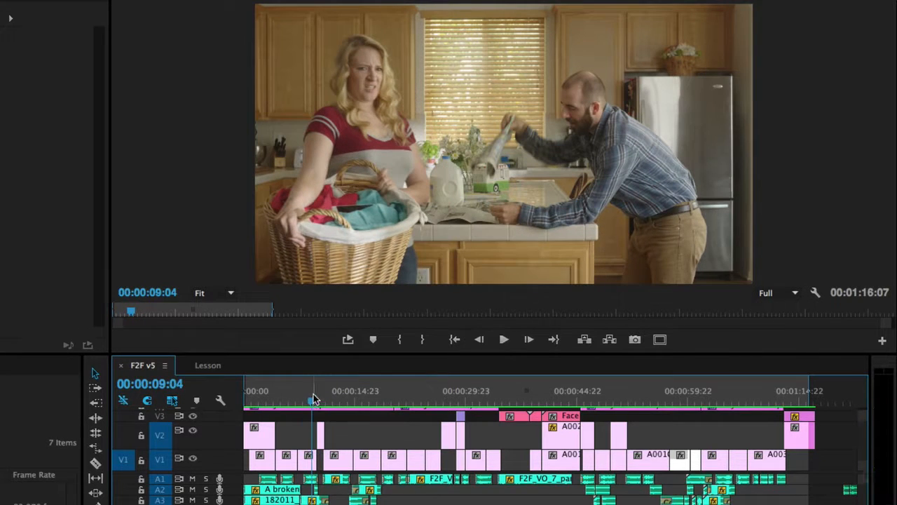
pyautogui.press('Right')
pyautogui.press('Right')
pyautogui.press('Right')
pyautogui.press('Right')
pyautogui.press('Right')
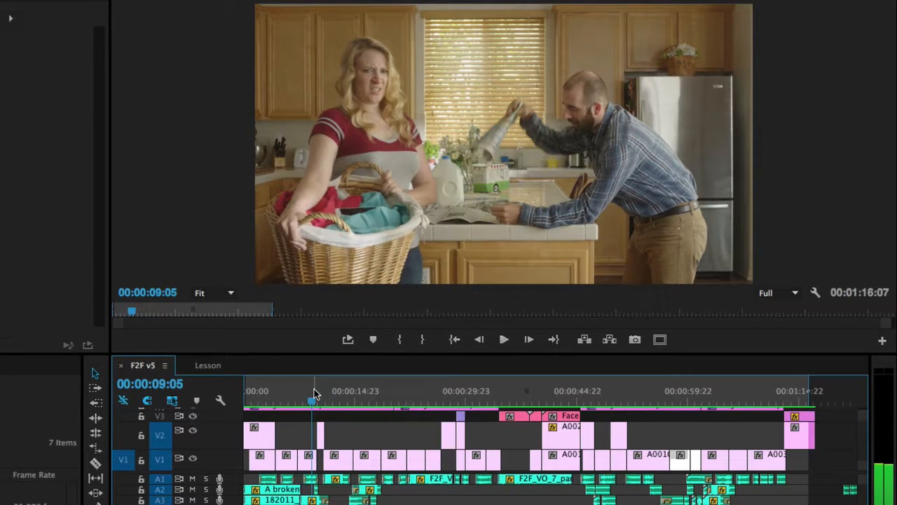
pyautogui.press('Right')
pyautogui.press('Right')
pyautogui.press('Right')
pyautogui.press('Right')
pyautogui.press('Right')
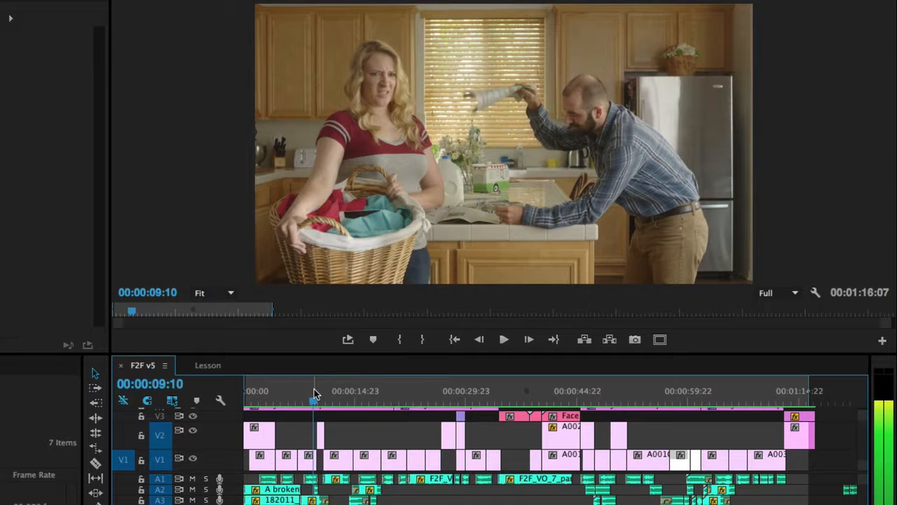
pyautogui.press('Right')
pyautogui.press('Right')
pyautogui.press('Right')
pyautogui.press('Right')
pyautogui.press('Right')
pyautogui.press('Right')
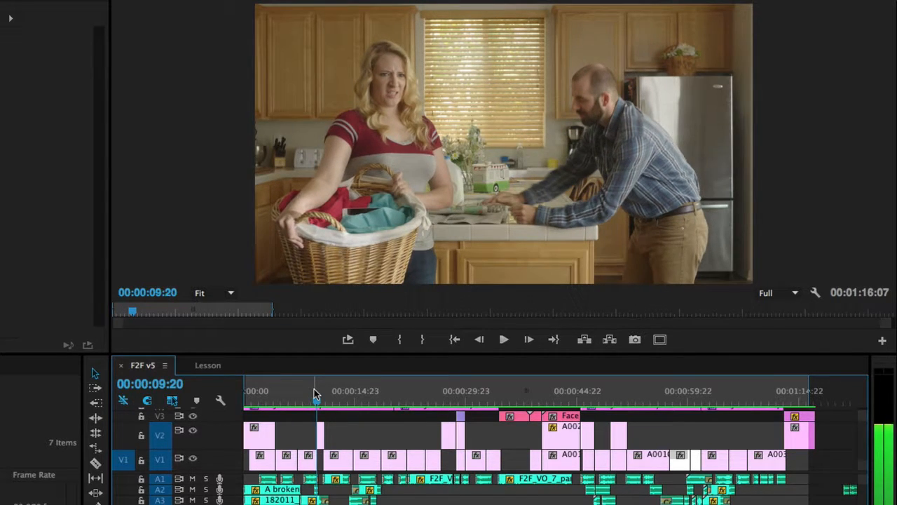
pyautogui.press('Right')
pyautogui.press('Right')
pyautogui.press('Right')
pyautogui.press('Right')
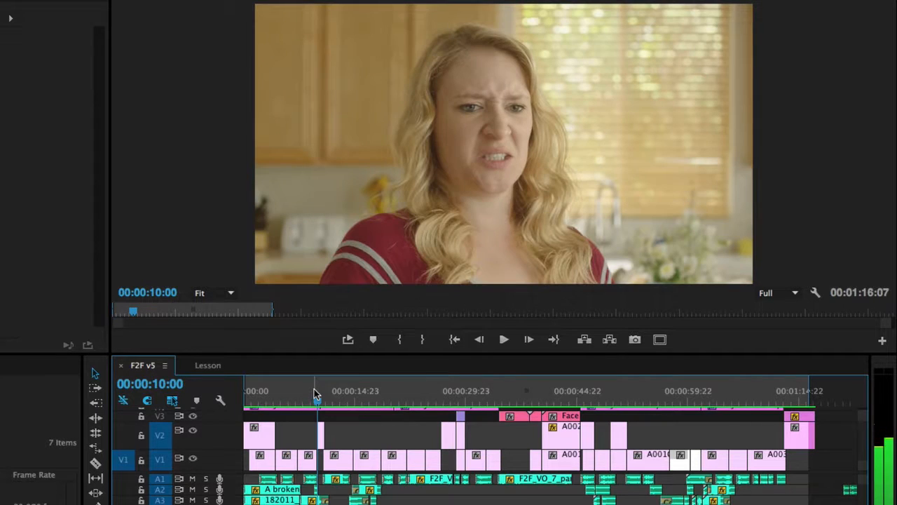
pyautogui.press('Right')
pyautogui.press('Right')
pyautogui.press('Right')
pyautogui.press('Right')
pyautogui.press('Right')
pyautogui.press('Right')
pyautogui.press('Right')
pyautogui.press('Right')
pyautogui.press('Right')
pyautogui.press('Right')
pyautogui.press('Right')
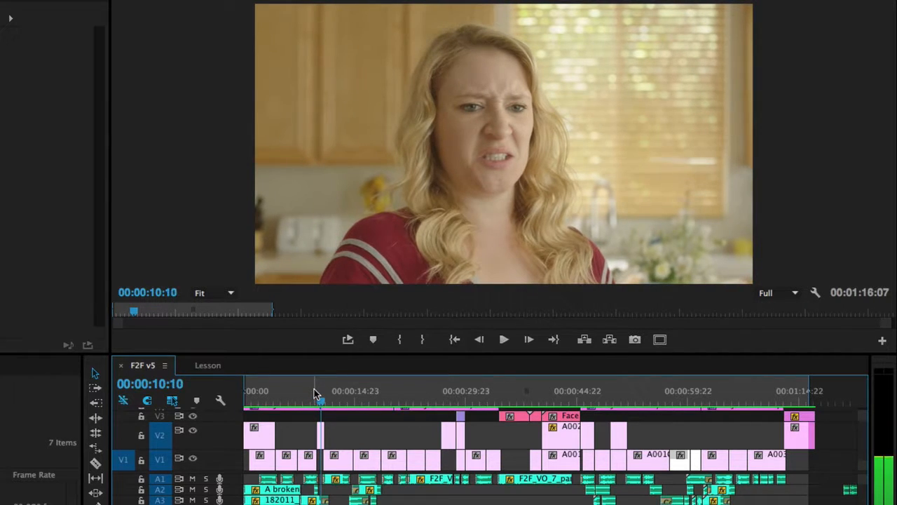
pyautogui.press('Left')
pyautogui.press('Left')
pyautogui.press('Left')
pyautogui.press('Left')
pyautogui.press('Left')
pyautogui.press('Left')
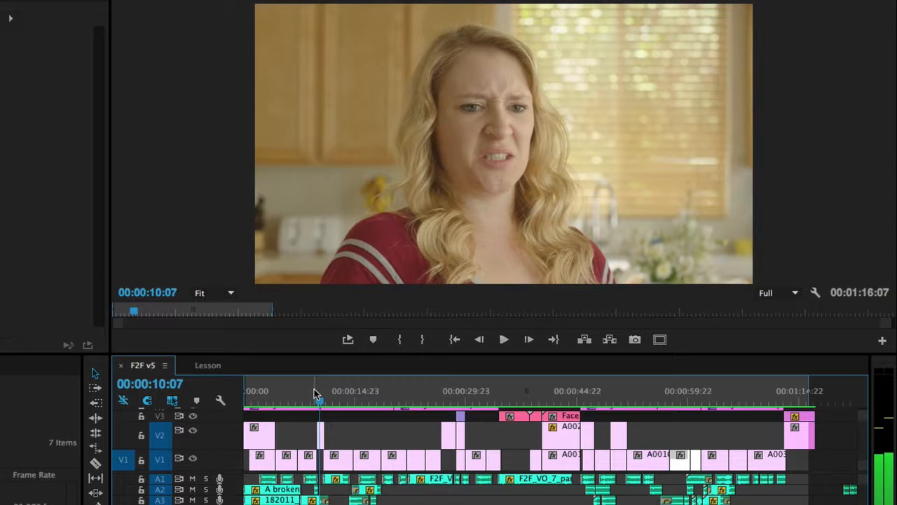
pyautogui.press('Right')
pyautogui.press('Right')
pyautogui.press('Right')
pyautogui.press('Right')
pyautogui.press('Right')
pyautogui.press('Left')
pyautogui.press('Left')
pyautogui.press('Left')
pyautogui.press('Left')
pyautogui.press('Left')
pyautogui.press('Left')
pyautogui.press('Left')
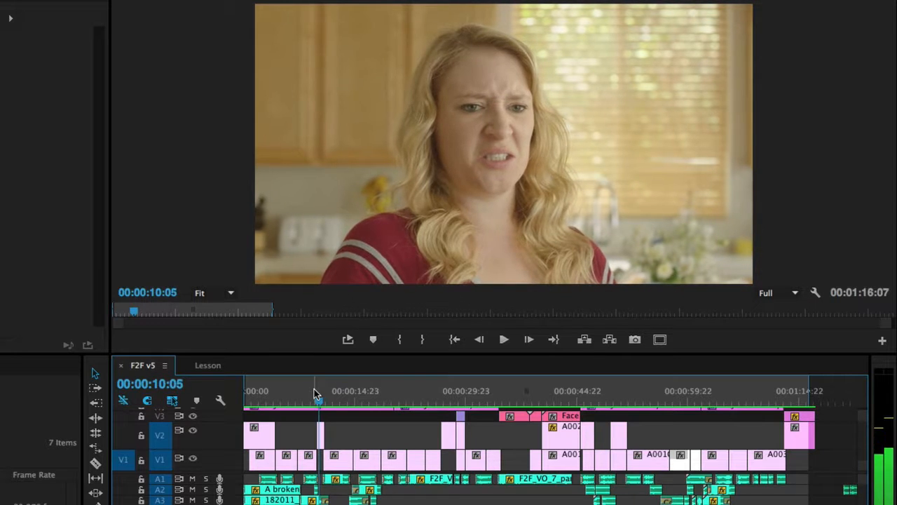
pyautogui.press('Left')
pyautogui.press('Left')
pyautogui.press('Left')
pyautogui.press('Left')
pyautogui.press('Left')
pyautogui.press('Left')
pyautogui.press('Left')
pyautogui.press('Left')
pyautogui.press('Left')
pyautogui.press('Left')
pyautogui.press('Left')
pyautogui.press('Left')
pyautogui.press('Left')
pyautogui.press('Left')
pyautogui.press('Left')
pyautogui.press('Left')
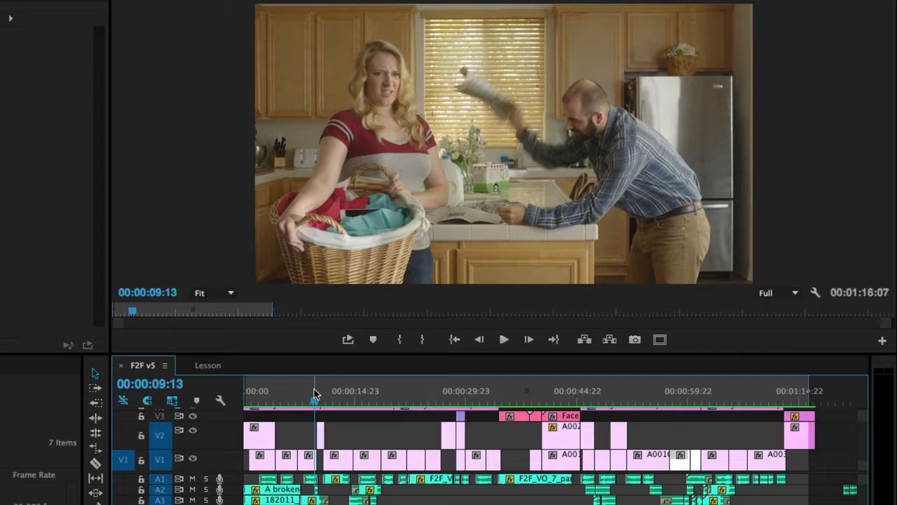
pyautogui.press('space')
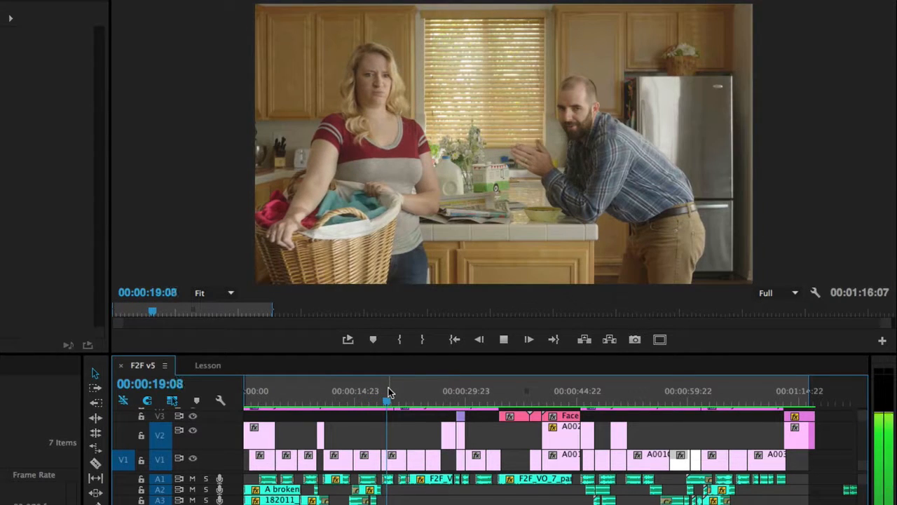
pyautogui.press('space')
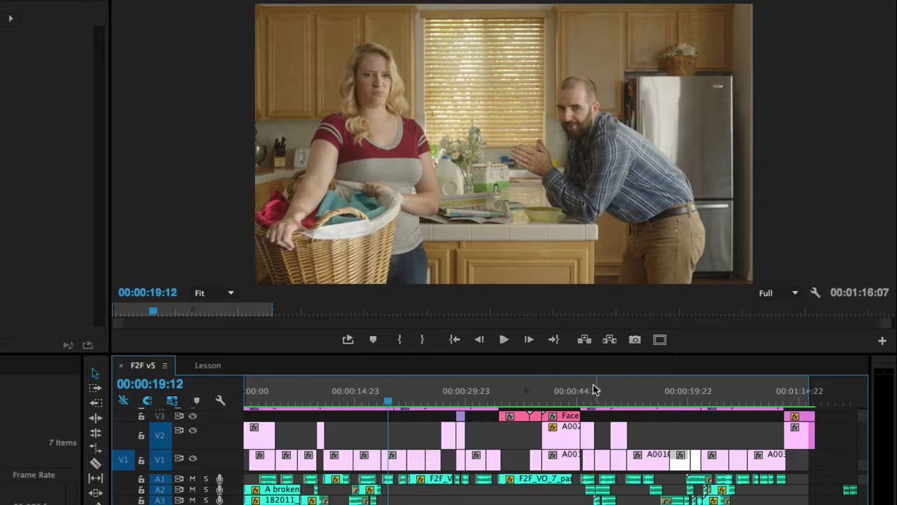
pyautogui.moveTo(694, 397); pyautogui.dragTo(642, 407)
pyautogui.press('space')
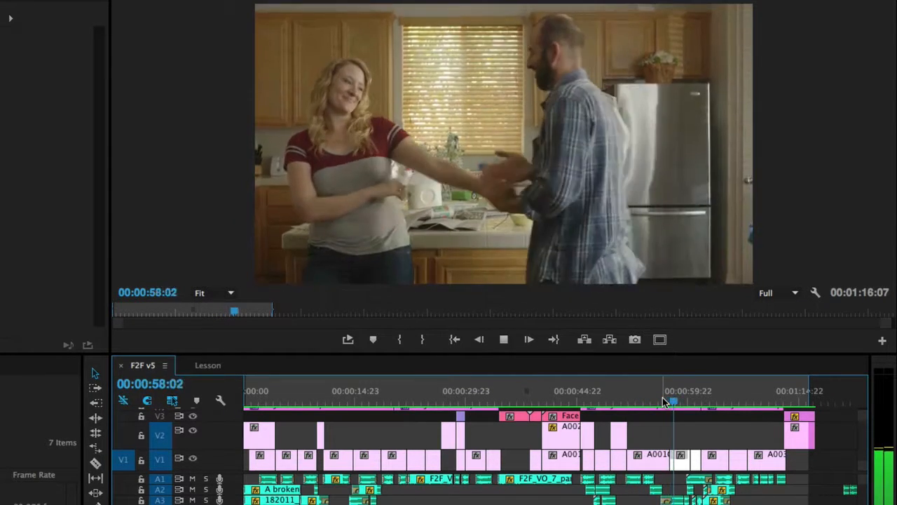
pyautogui.press('space')
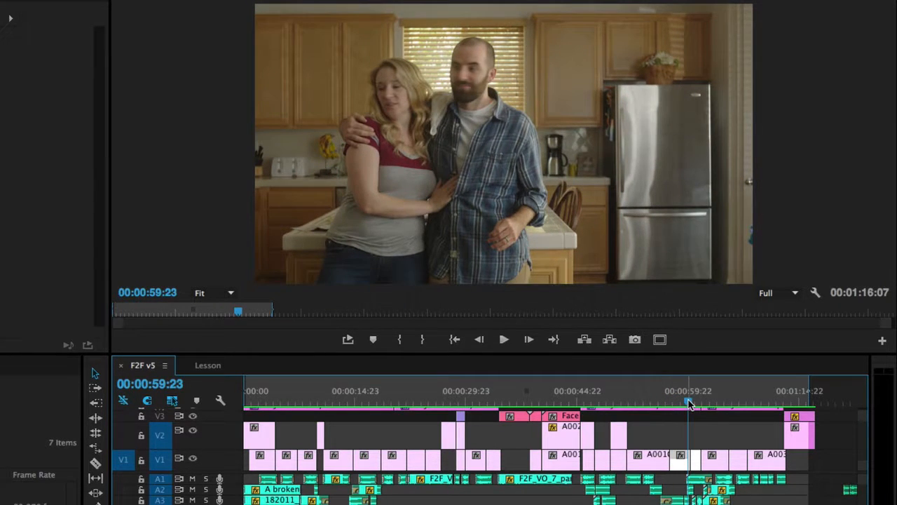
pyautogui.moveTo(689, 402); pyautogui.dragTo(685, 406)
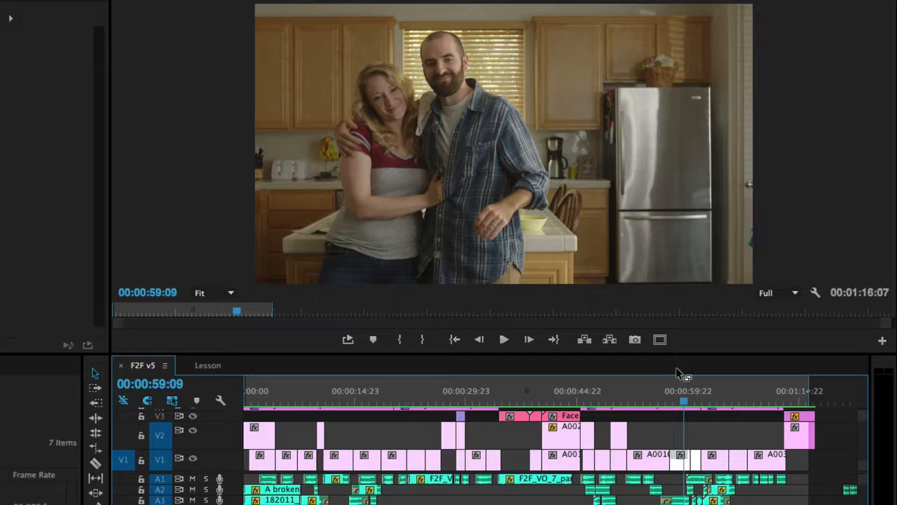
pyautogui.press('space')
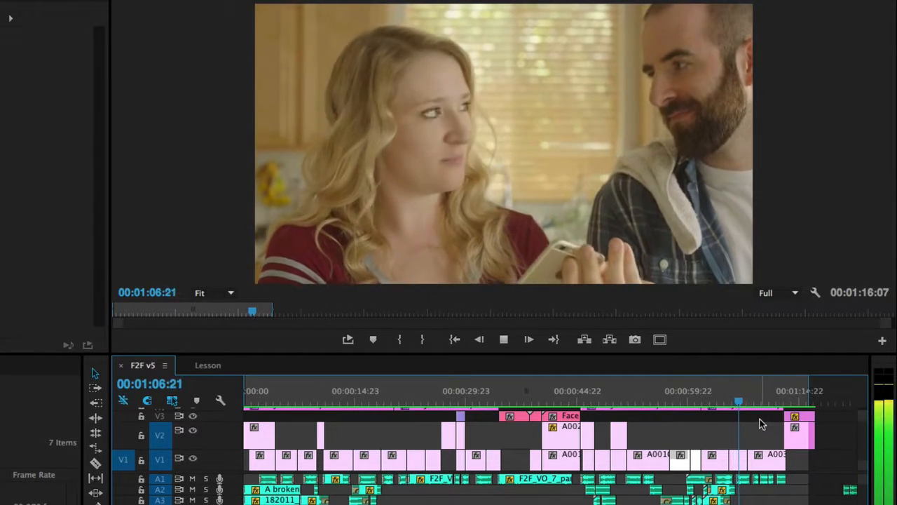
pyautogui.moveTo(737, 402); pyautogui.dragTo(723, 402)
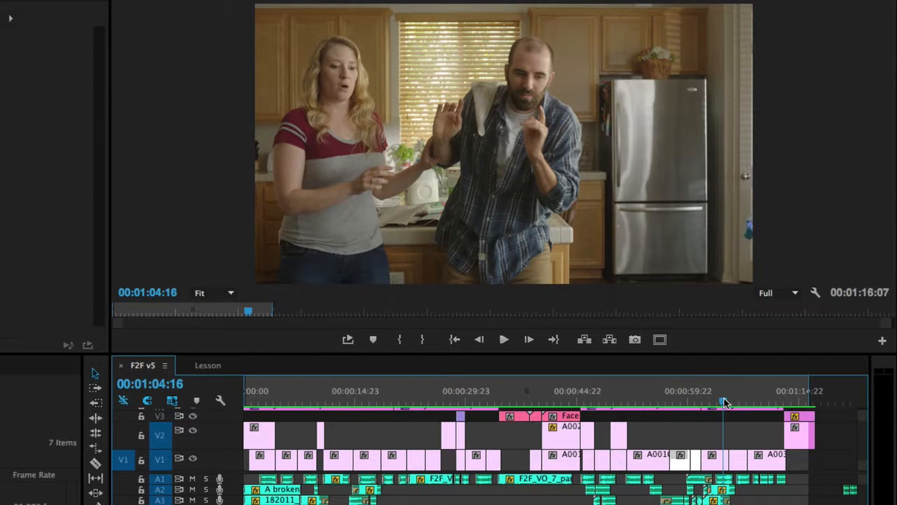
pyautogui.press('space')
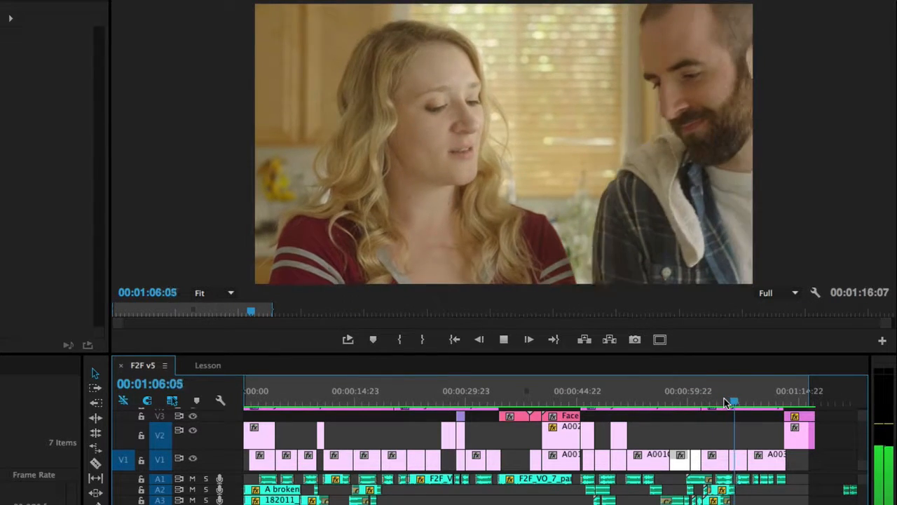
pyautogui.moveTo(726, 403); pyautogui.dragTo(725, 407)
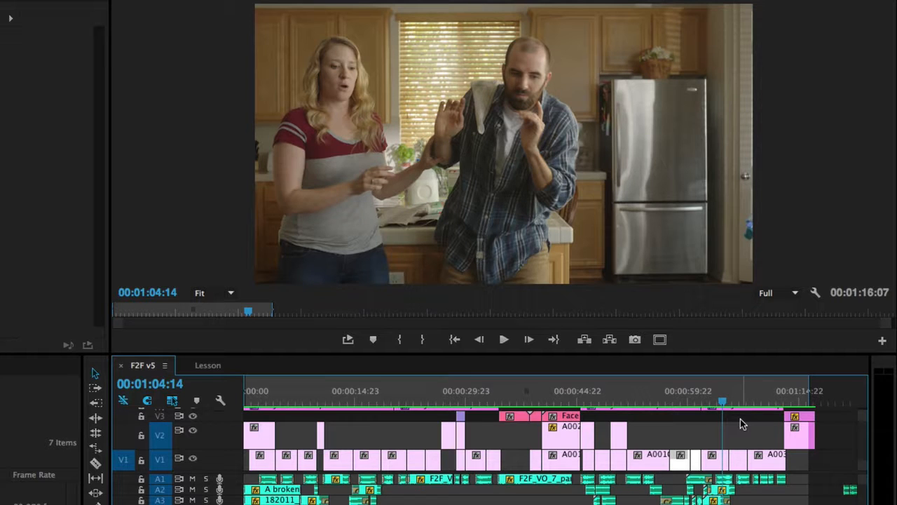
pyautogui.press('space')
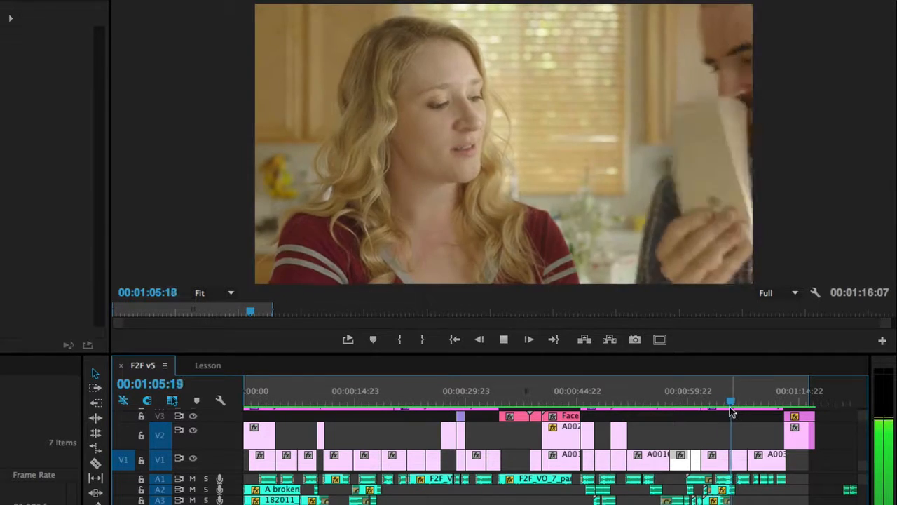
pyautogui.moveTo(725, 399); pyautogui.dragTo(722, 403)
pyautogui.press('space')
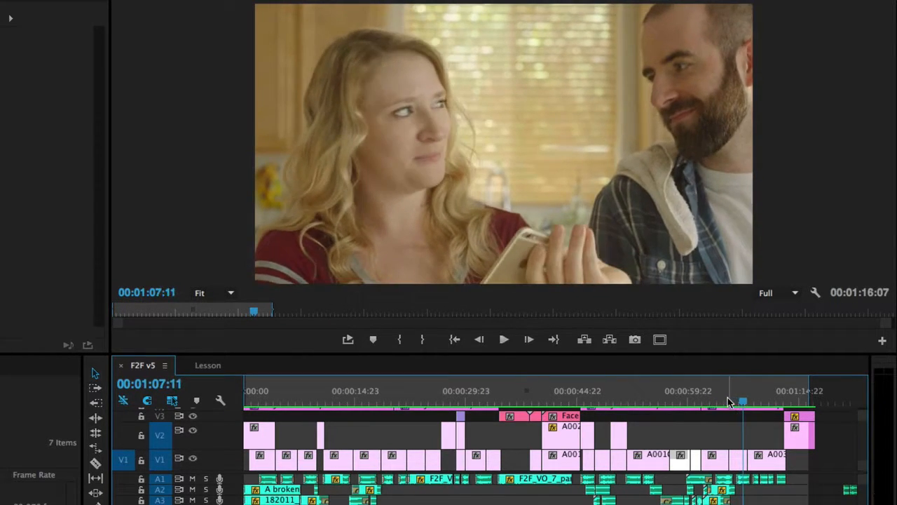
pyautogui.click(722, 401)
pyautogui.moveTo(722, 401); pyautogui.dragTo(735, 396)
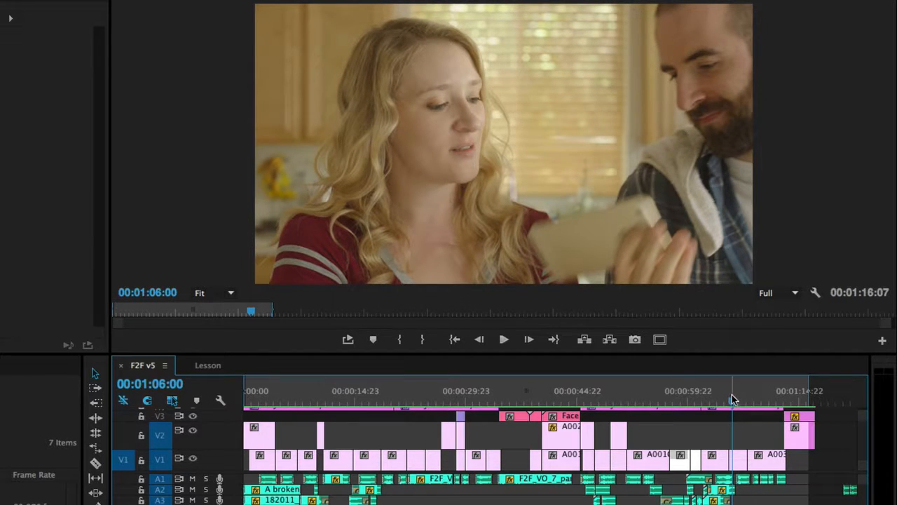
pyautogui.moveTo(733, 399); pyautogui.dragTo(726, 404)
pyautogui.press('space')
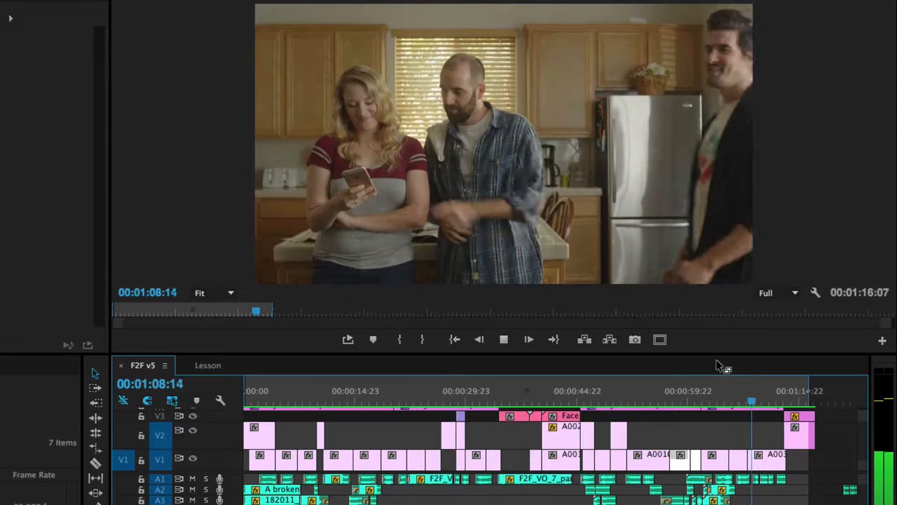
# - Step frame by frame from about 1:07 until the new man enters the shot
pyautogui.press('space')
pyautogui.moveTo(746, 402)
pyautogui.mouseDown()
pyautogui.moveTo(736, 403)
pyautogui.moveTo(745, 404)
pyautogui.mouseUp()
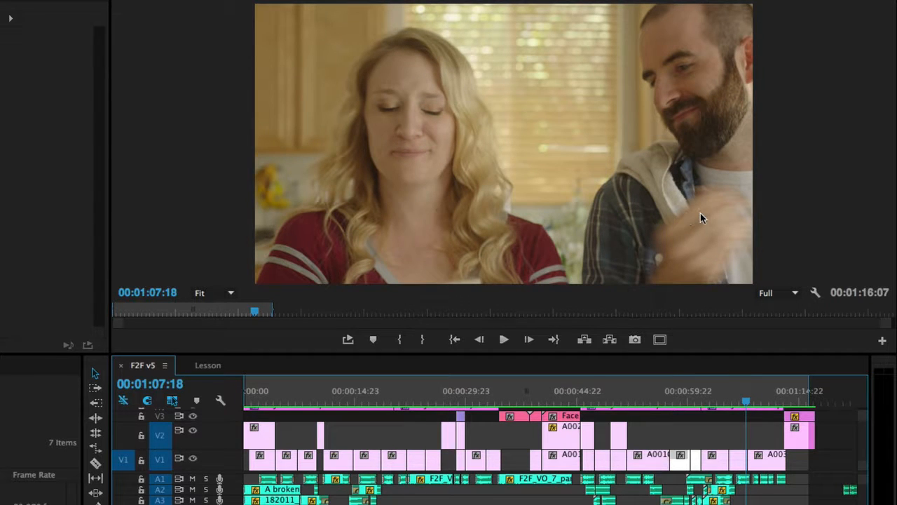
pyautogui.press('Right')
pyautogui.press('Right')
pyautogui.press('Right')
pyautogui.press('Right')
pyautogui.press('Right')
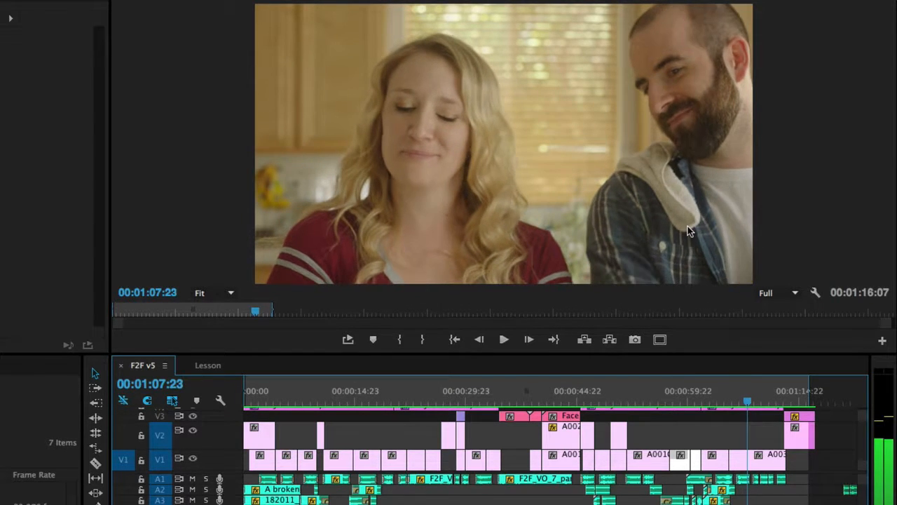
pyautogui.press('Right')
pyautogui.press('Right')
pyautogui.press('Right')
pyautogui.press('Right')
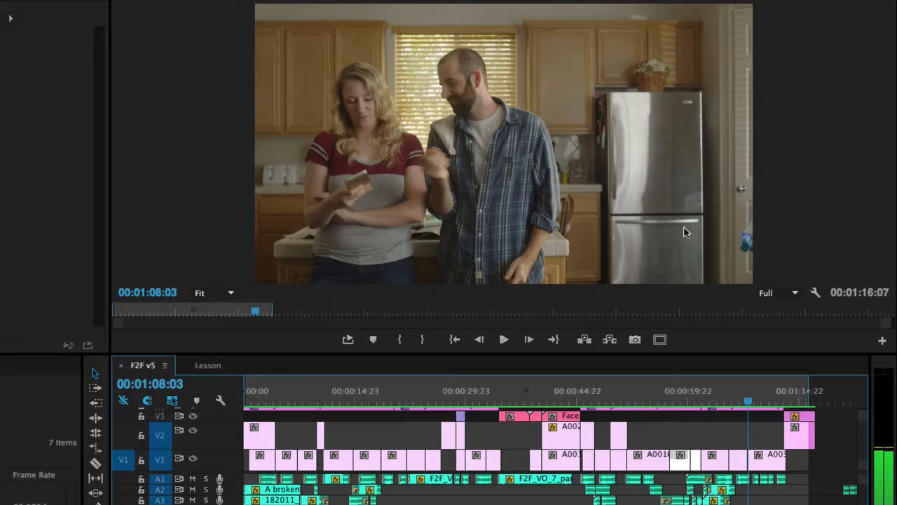
pyautogui.press('Right')
pyautogui.press('Right')
pyautogui.press('Right')
pyautogui.press('Right')
pyautogui.press('Right')
pyautogui.press('Right')
pyautogui.press('Right')
pyautogui.press('Right')
pyautogui.press('Right')
pyautogui.press('Right')
pyautogui.press('Right')
pyautogui.press('Right')
pyautogui.press('Right')
pyautogui.press('Right')
pyautogui.press('Right')
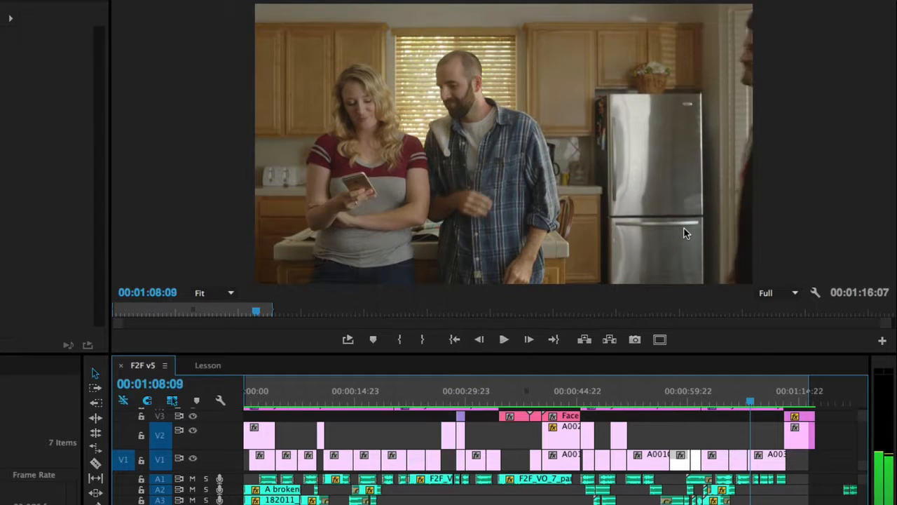
pyautogui.press('Right')
pyautogui.press('Right')
pyautogui.press('Right')
pyautogui.press('Right')
pyautogui.press('Right')
pyautogui.press('Right')
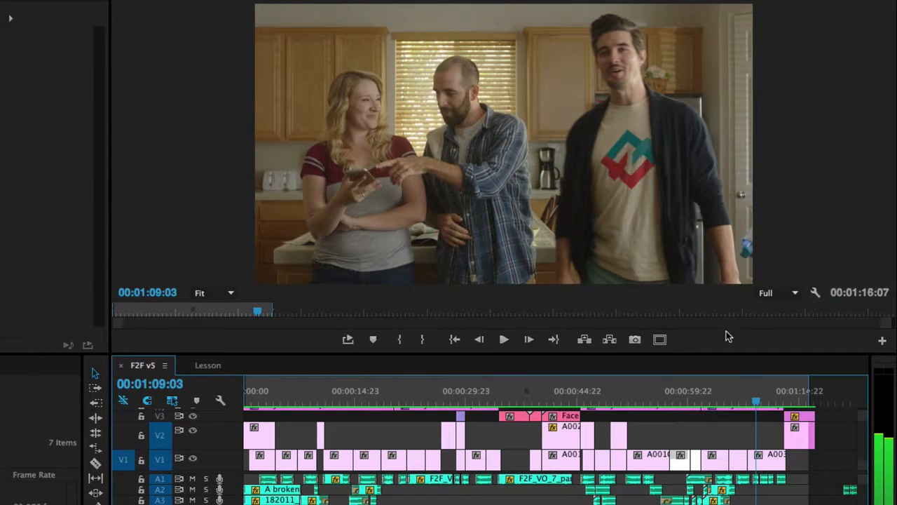
# - Replay the ending from 0:58, then switch to the Lesson sequence
pyautogui.click(682, 401)
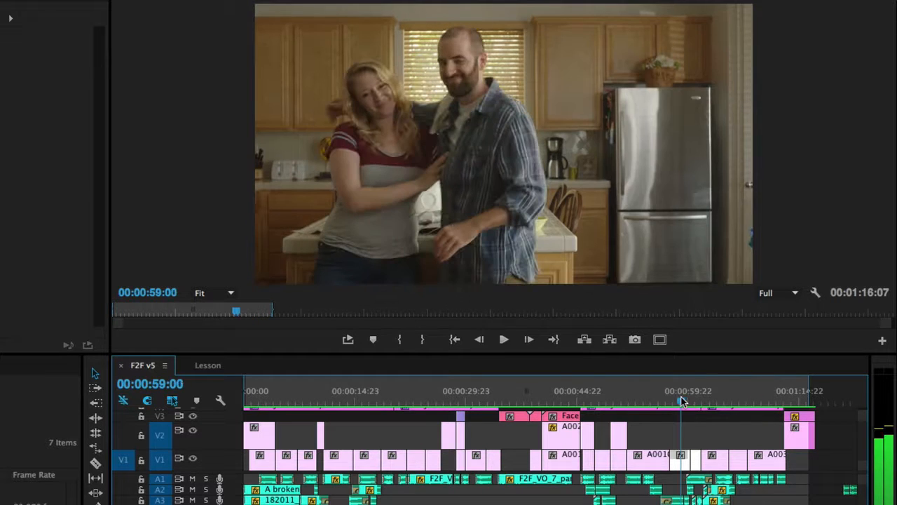
pyautogui.click(677, 400)
pyautogui.press('space')
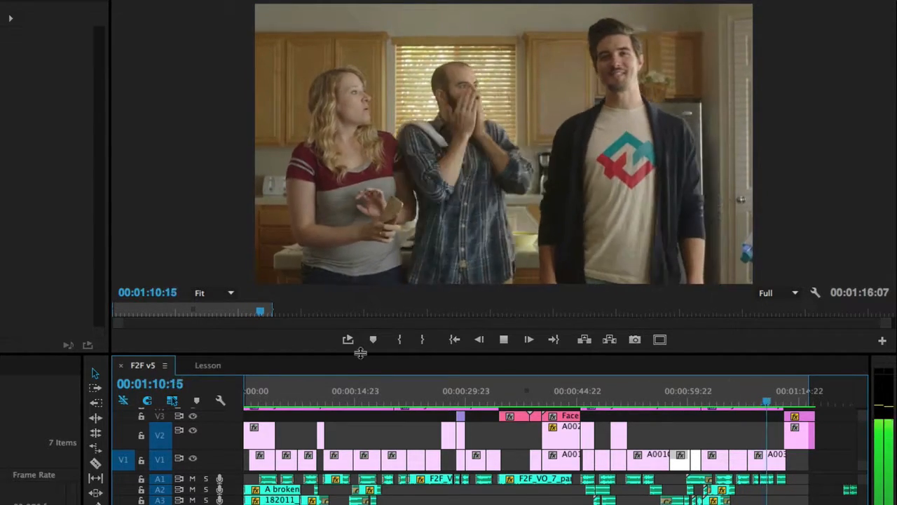
pyautogui.click(214, 367)
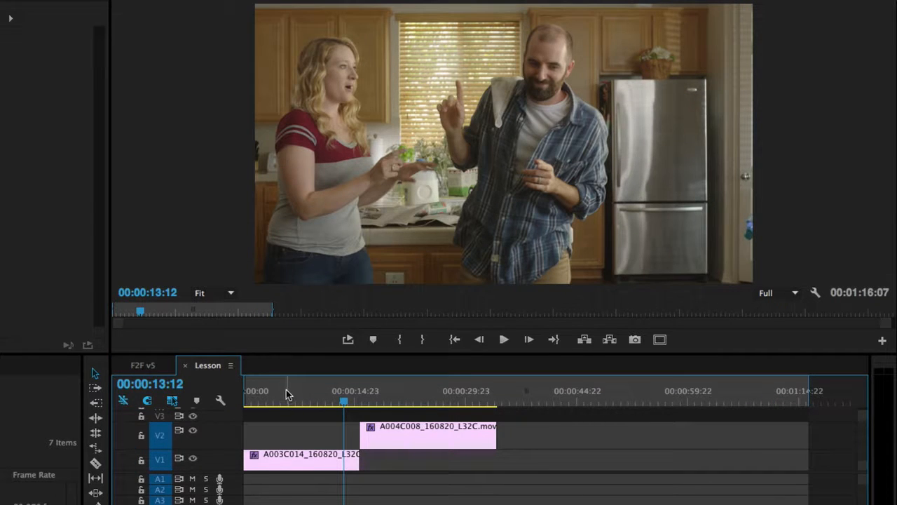
# - Play the Lesson sequence from the start and skim ahead to about 16 seconds
pyautogui.moveTo(288, 396); pyautogui.dragTo(205, 401)
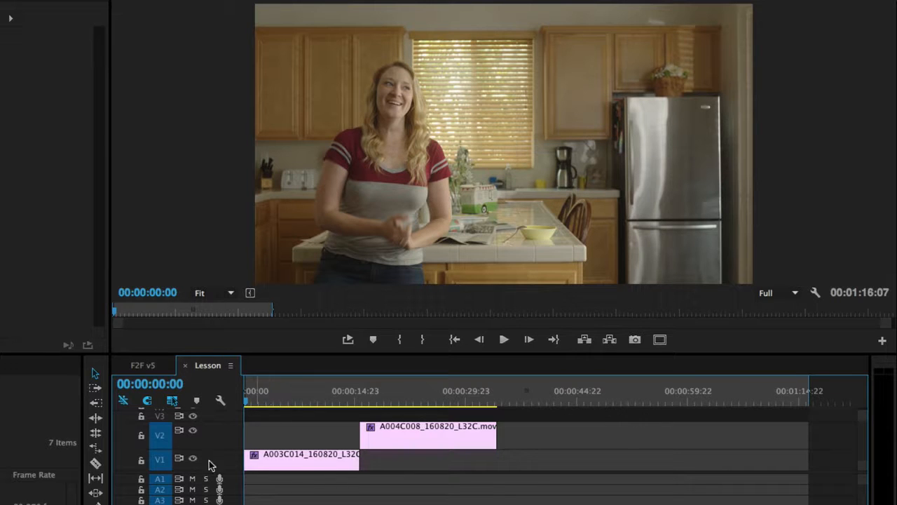
pyautogui.press('space')
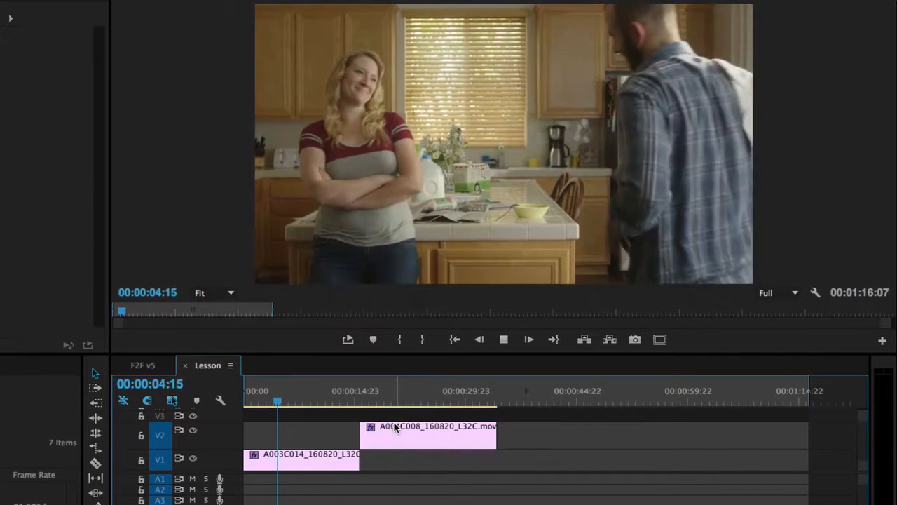
pyautogui.press('space')
pyautogui.moveTo(372, 401); pyautogui.dragTo(365, 398)
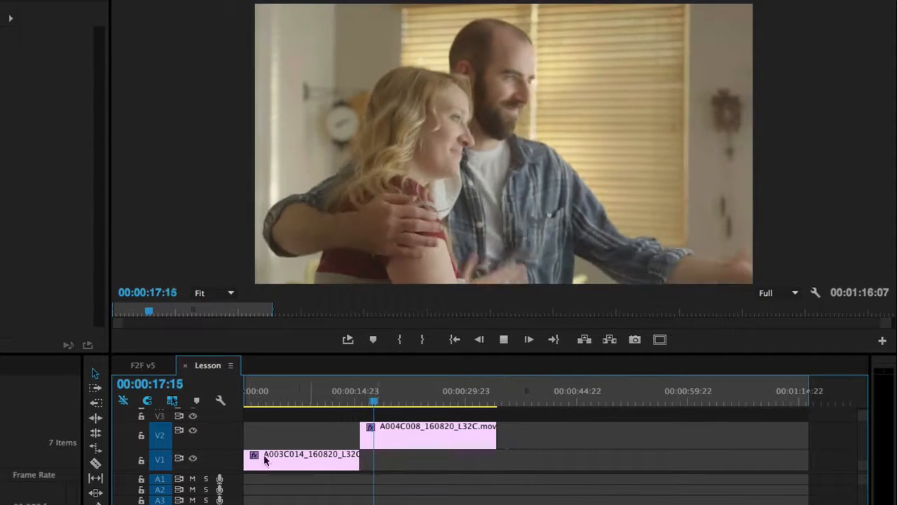
# - Check the first five seconds, then pick the V1 clip's in point for a ripple trim
pyautogui.click(254, 403)
pyautogui.moveTo(255, 402)
pyautogui.mouseDown()
pyautogui.moveTo(264, 403)
pyautogui.moveTo(256, 405)
pyautogui.mouseUp()
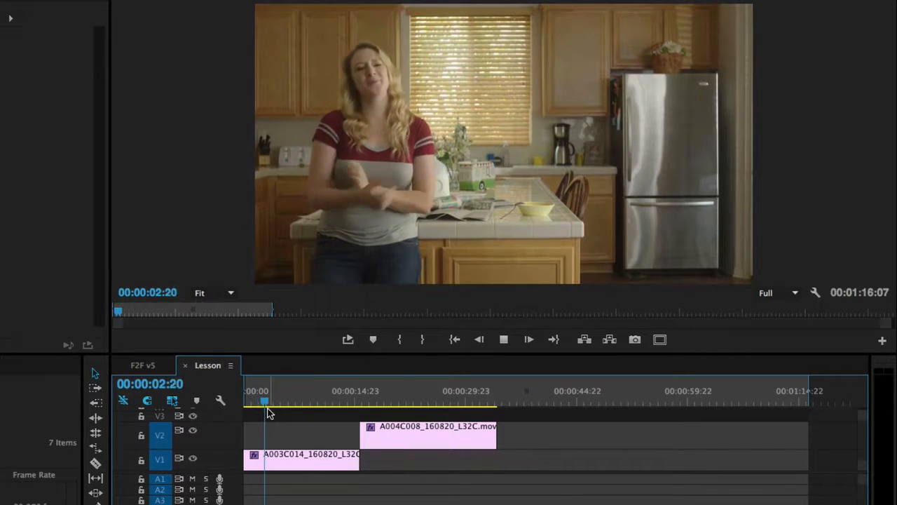
pyautogui.press('space')
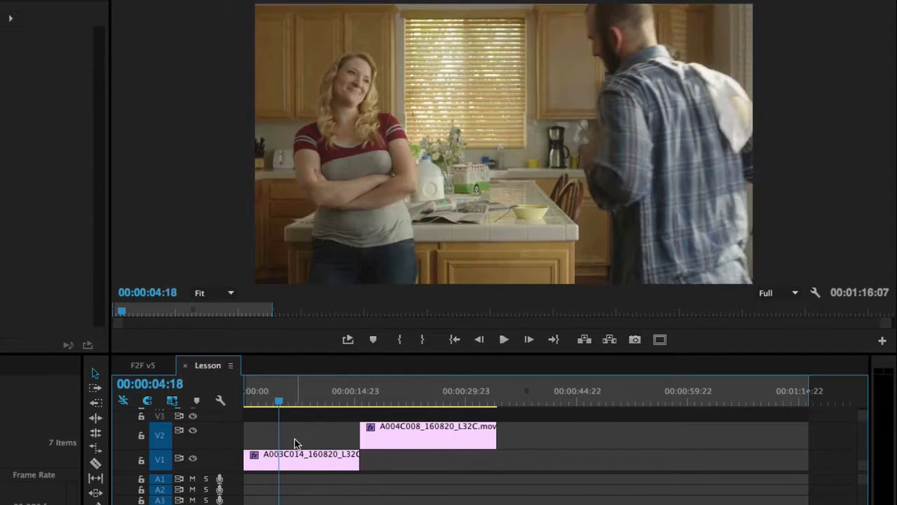
pyautogui.moveTo(279, 400); pyautogui.dragTo(281, 406)
pyautogui.press('space')
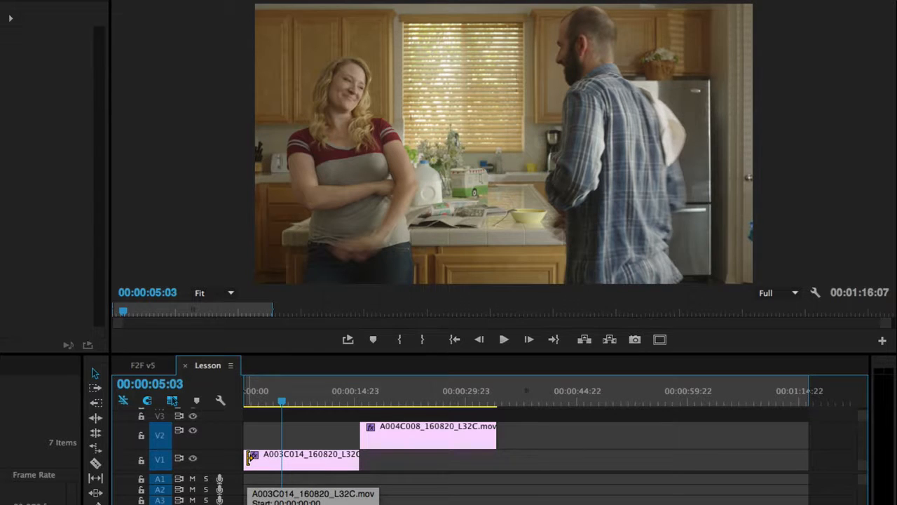
pyautogui.click(249, 457)
# - Ripple-trim +00:00:05:03 off the head of A003C014 on V1 and play across the cut
pyautogui.moveTo(249, 459); pyautogui.dragTo(284, 460)
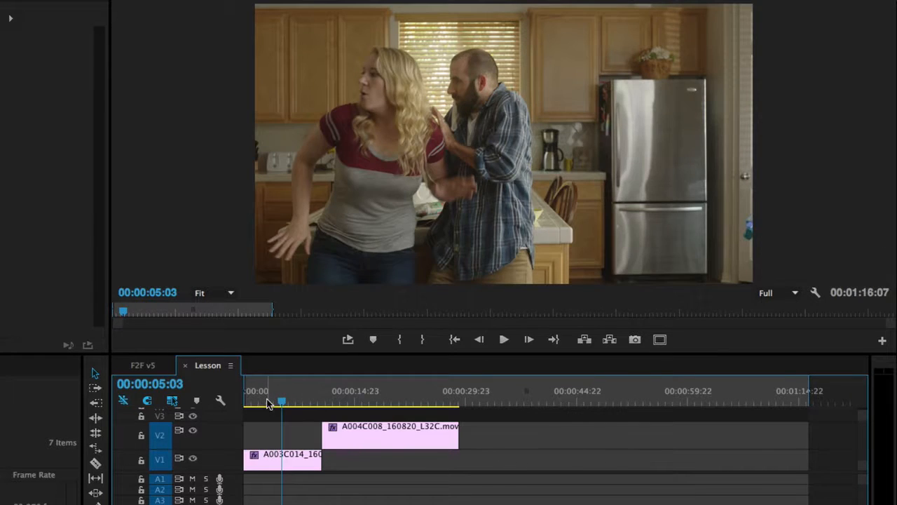
pyautogui.press('Home')
pyautogui.press('space')
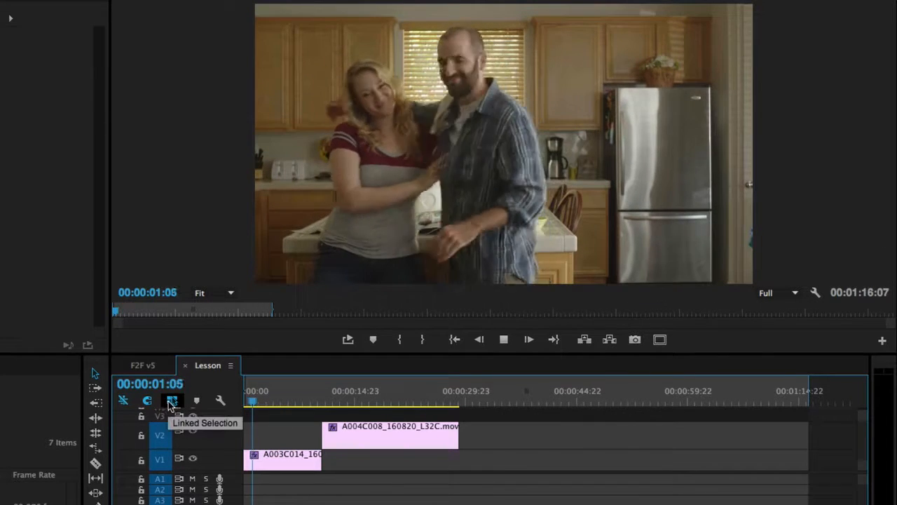
pyautogui.press('space')
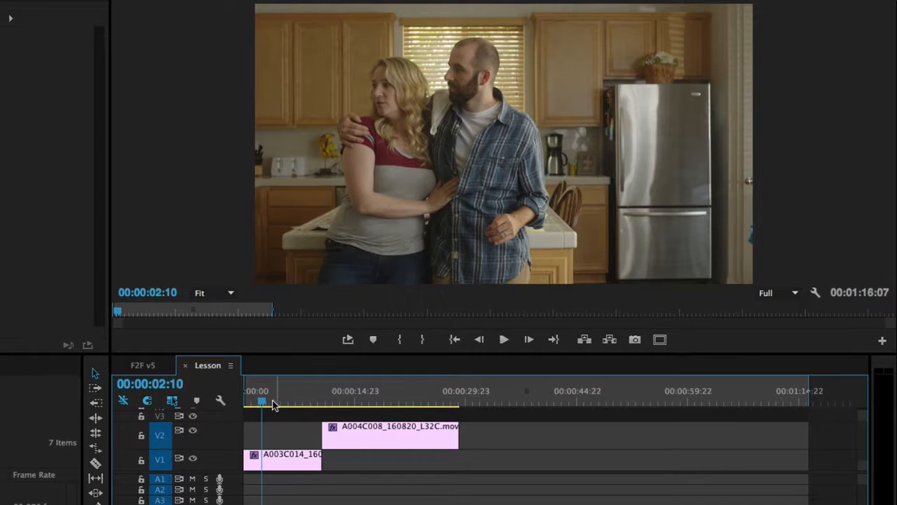
pyautogui.moveTo(261, 401); pyautogui.dragTo(255, 401)
pyautogui.press('space')
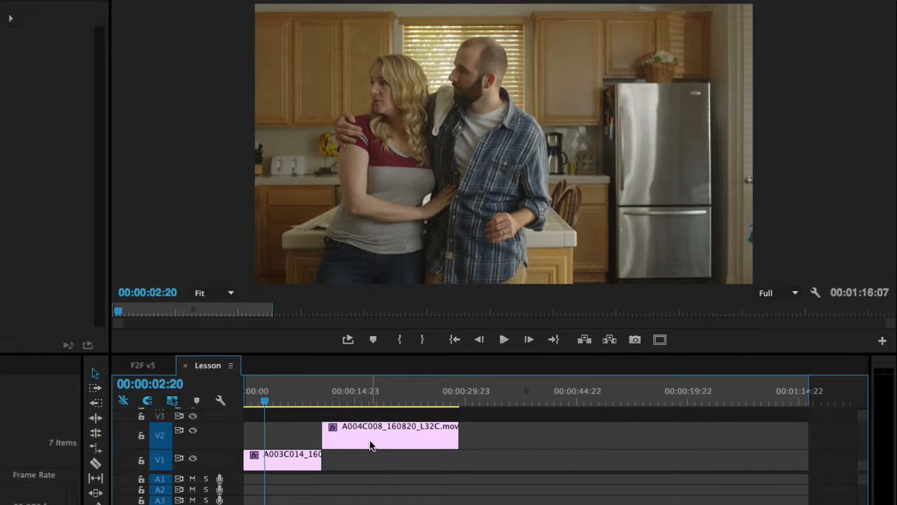
# - Review the edit again and trim A004C008's head to start at 00:00:13:14
pyautogui.moveTo(256, 396); pyautogui.dragTo(253, 400)
pyautogui.press('space')
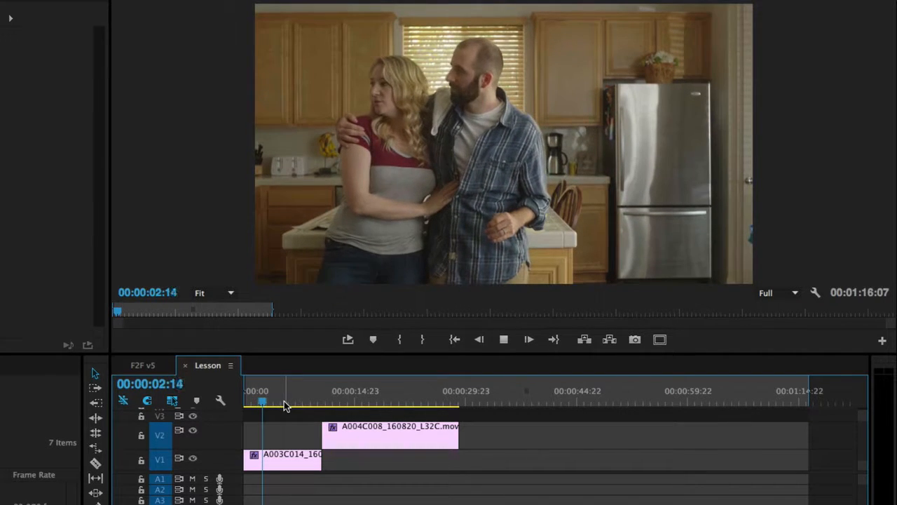
pyautogui.press('space')
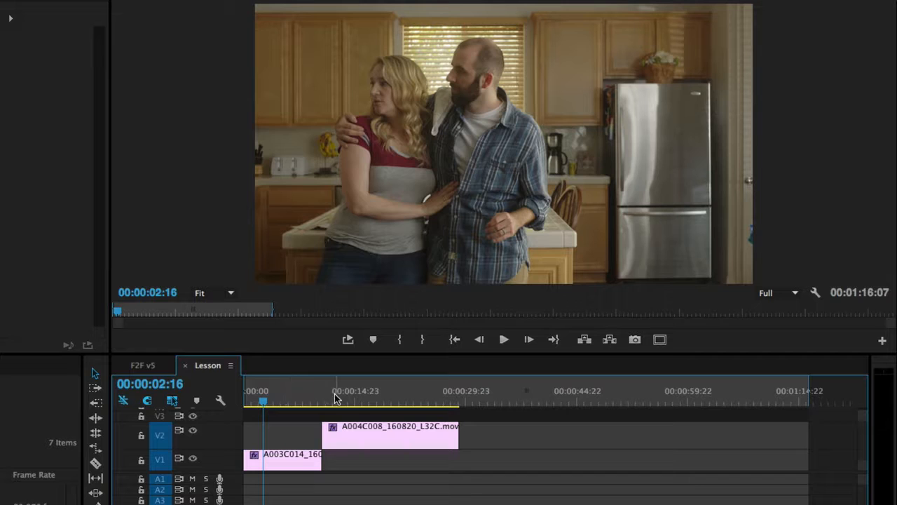
pyautogui.moveTo(335, 398); pyautogui.dragTo(344, 435)
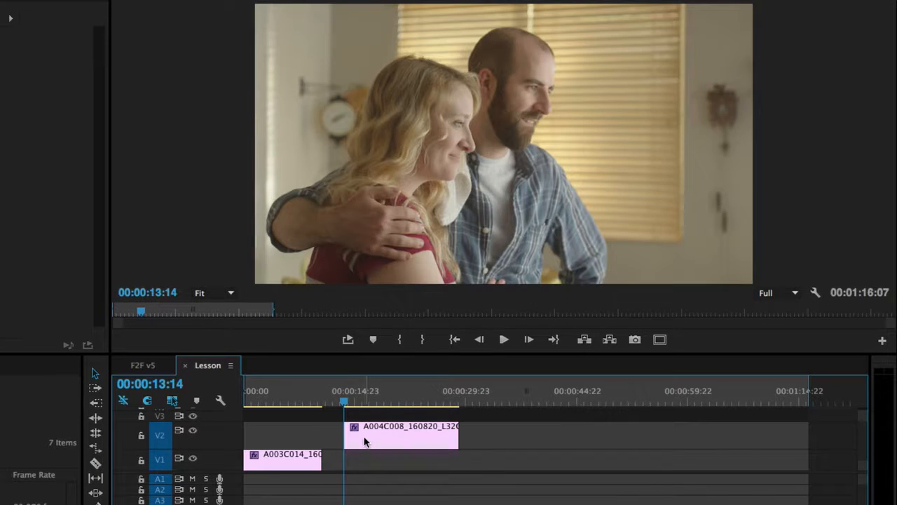
pyautogui.click(260, 403)
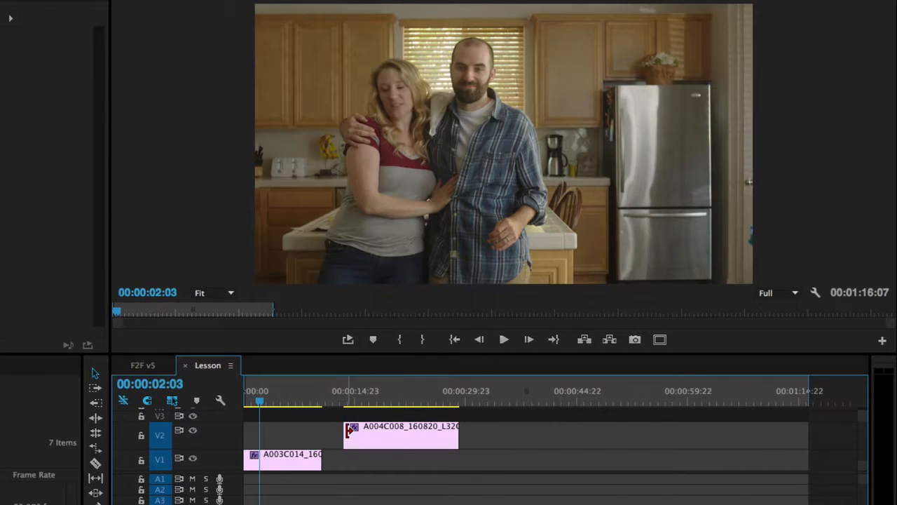
# - Slide A004C008 on V2 toward the sequence start and review it zoomed in
pyautogui.moveTo(378, 443); pyautogui.dragTo(302, 441)
pyautogui.click(249, 404)
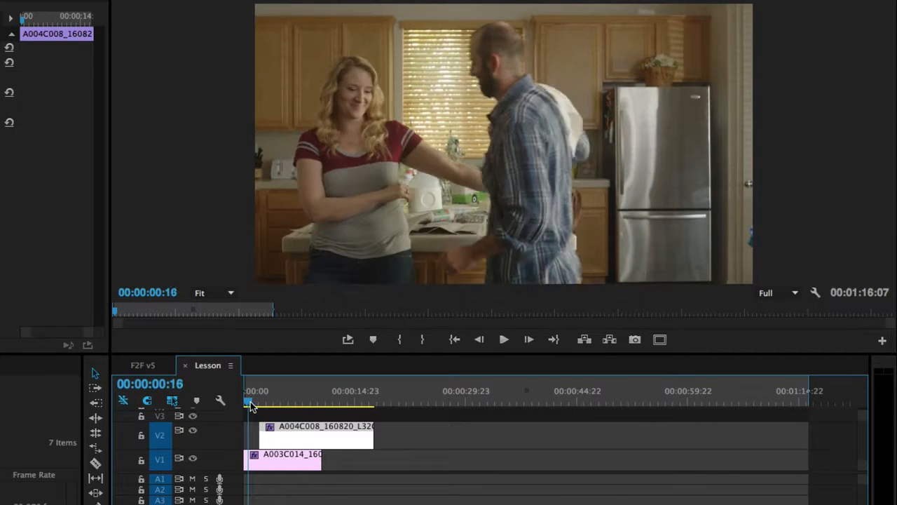
pyautogui.press('space')
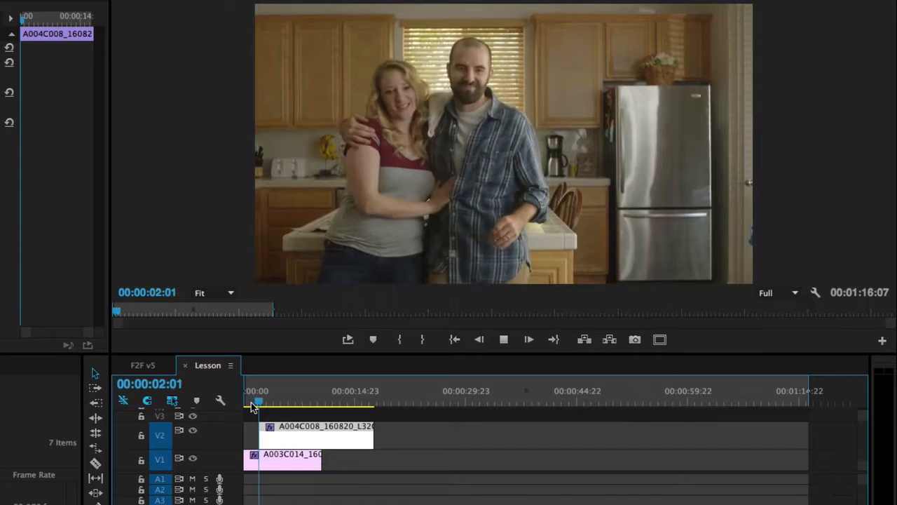
pyautogui.click(256, 404)
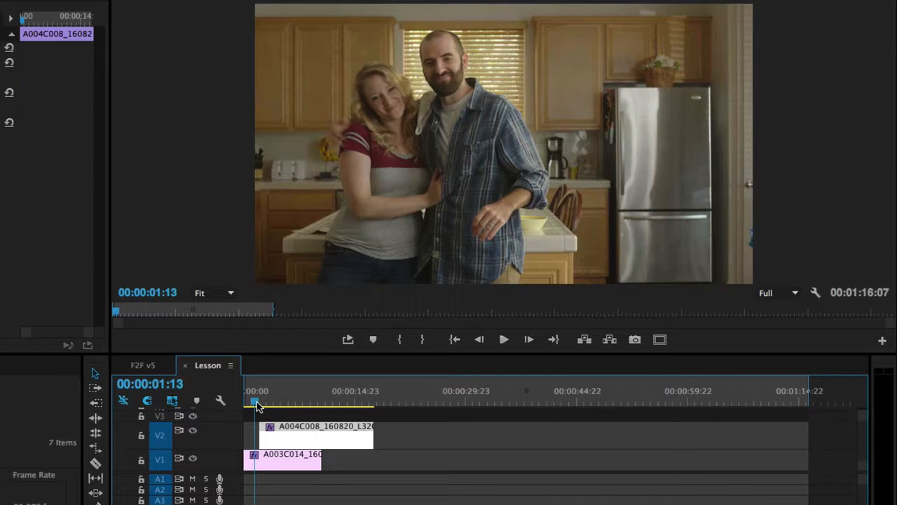
pyautogui.press('space')
pyautogui.click(256, 404)
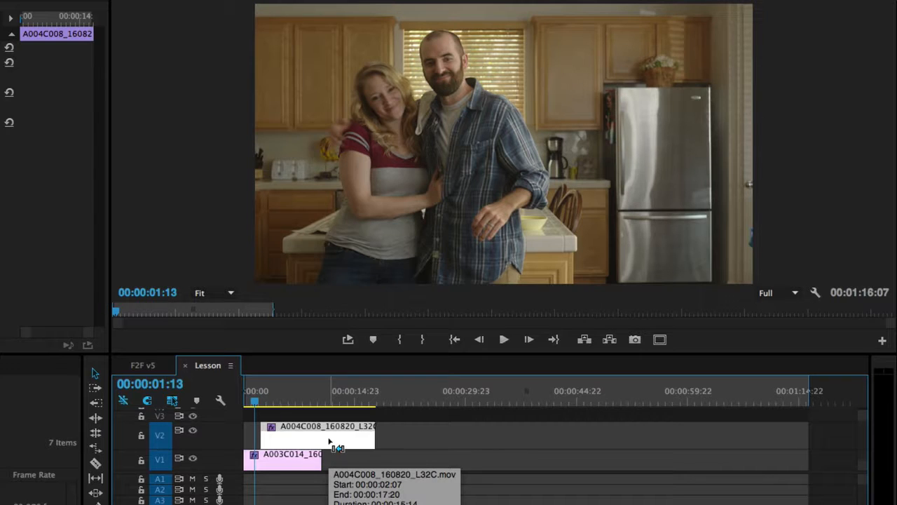
pyautogui.press('=')
pyautogui.press('=')
pyautogui.press('=')
pyautogui.press('=')
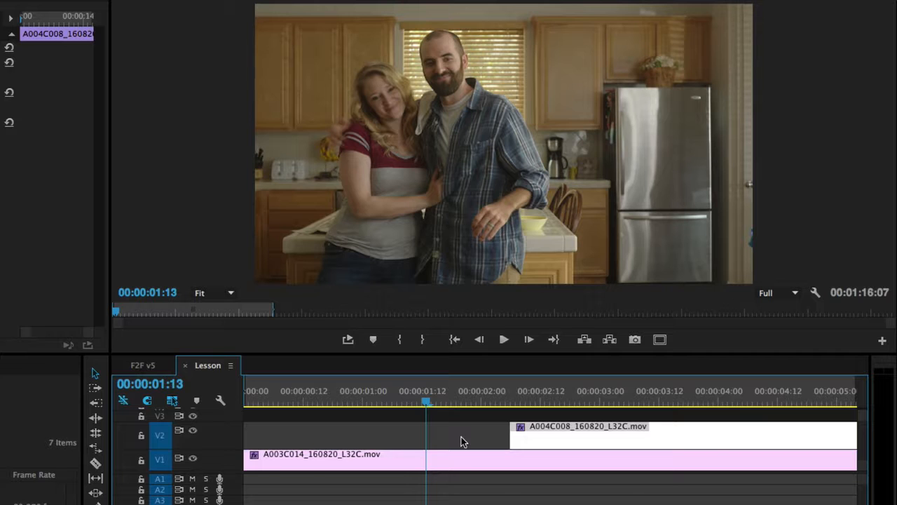
pyautogui.press('space')
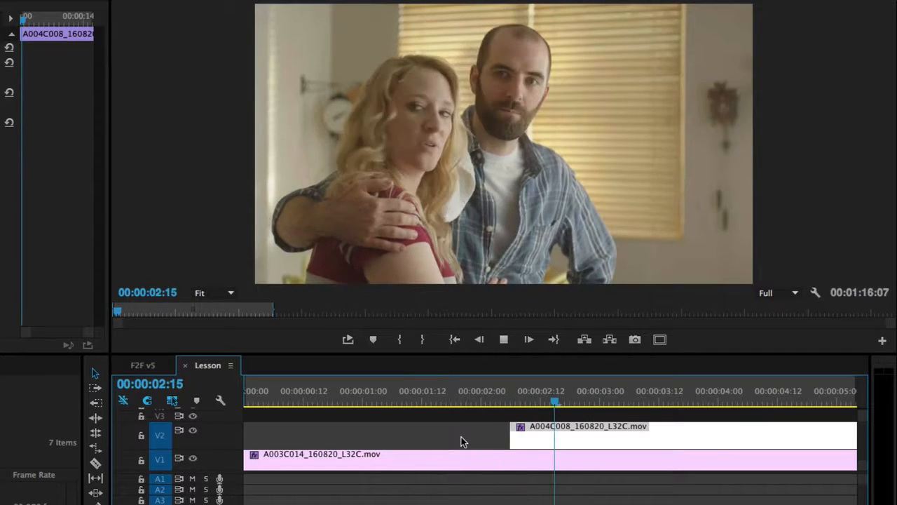
# - Nudge the V2 clip one frame earlier and snap its start to the playhead
pyautogui.hotkey('alt', 'Left')
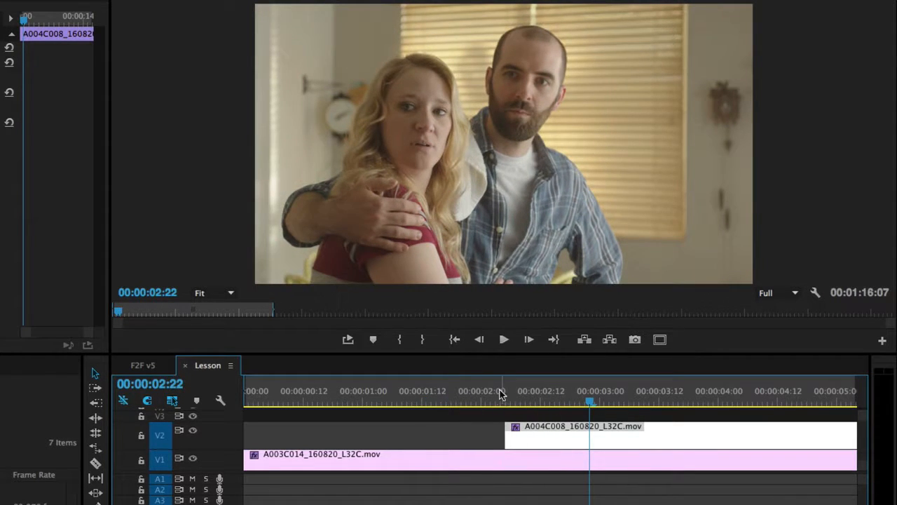
pyautogui.moveTo(500, 394); pyautogui.dragTo(478, 397)
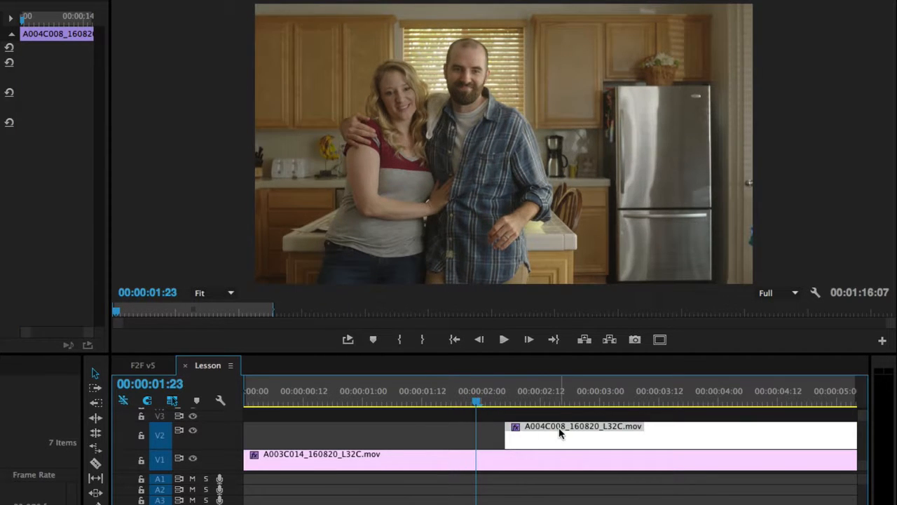
pyautogui.moveTo(561, 429); pyautogui.dragTo(531, 429)
pyautogui.click(408, 397)
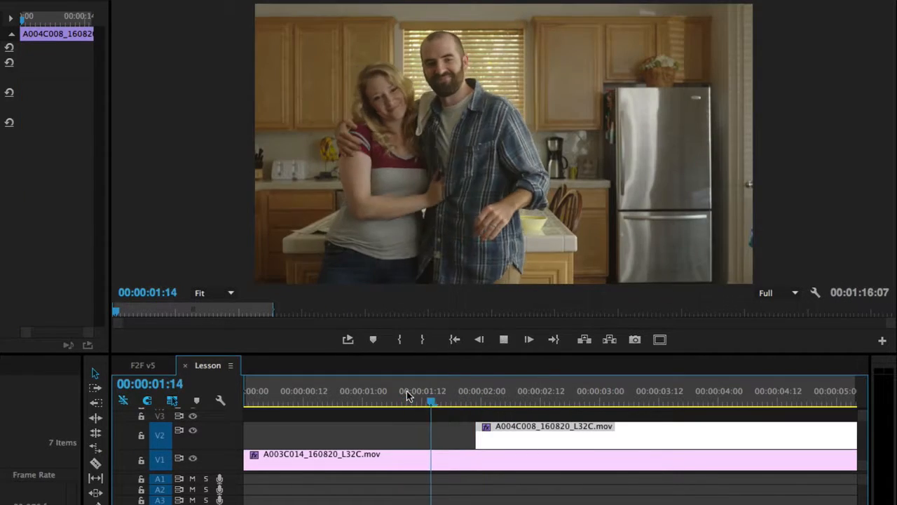
pyautogui.click(384, 396)
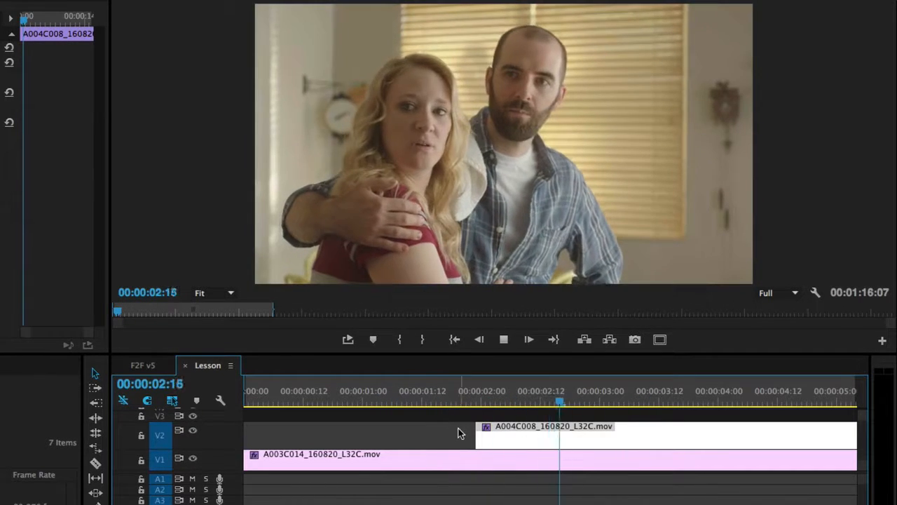
# - Find a later start near 3:19 and trim V2's head to 00:00:03:21
pyautogui.moveTo(439, 394); pyautogui.dragTo(485, 399)
pyautogui.press('space')
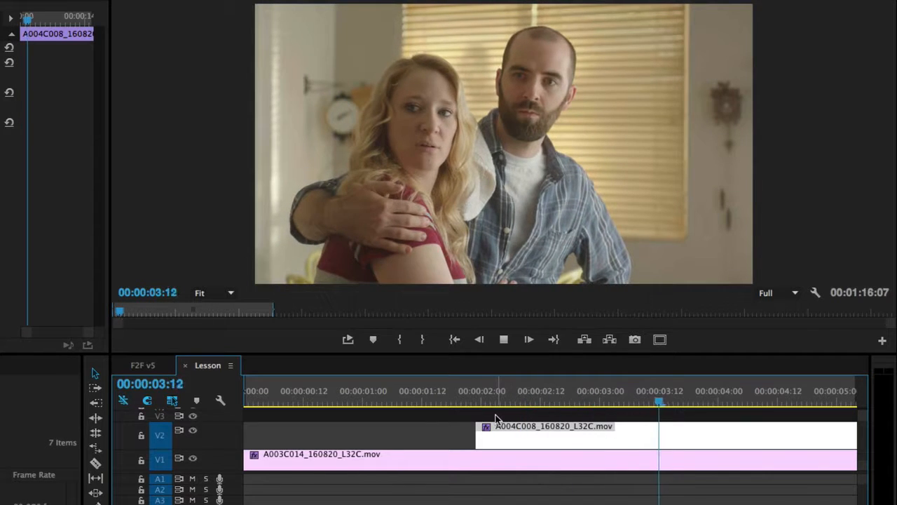
pyautogui.moveTo(704, 397); pyautogui.dragTo(739, 393)
pyautogui.press('space')
pyautogui.moveTo(678, 397); pyautogui.dragTo(717, 398)
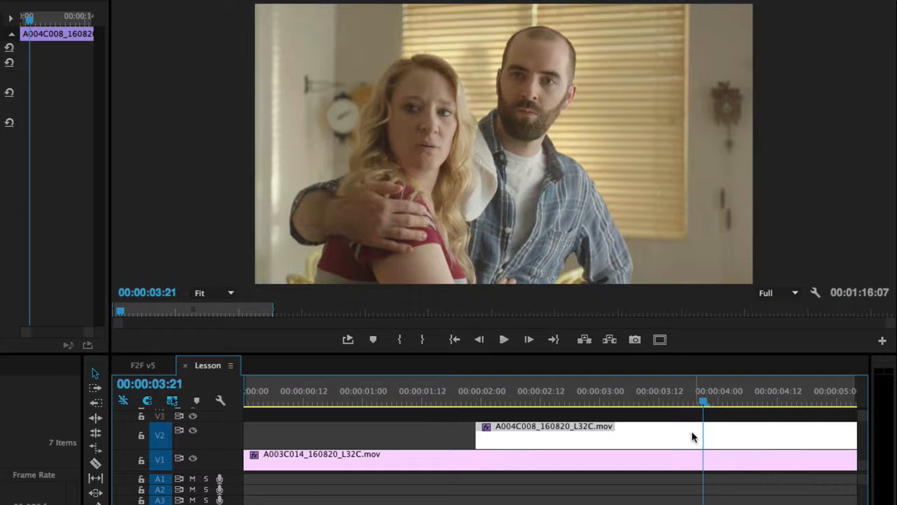
pyautogui.moveTo(473, 429); pyautogui.dragTo(703, 427)
# - Play the edit back from about 1:02 to review the trim
pyautogui.click(431, 399)
pyautogui.moveTo(461, 400); pyautogui.dragTo(373, 399)
pyautogui.press('space')
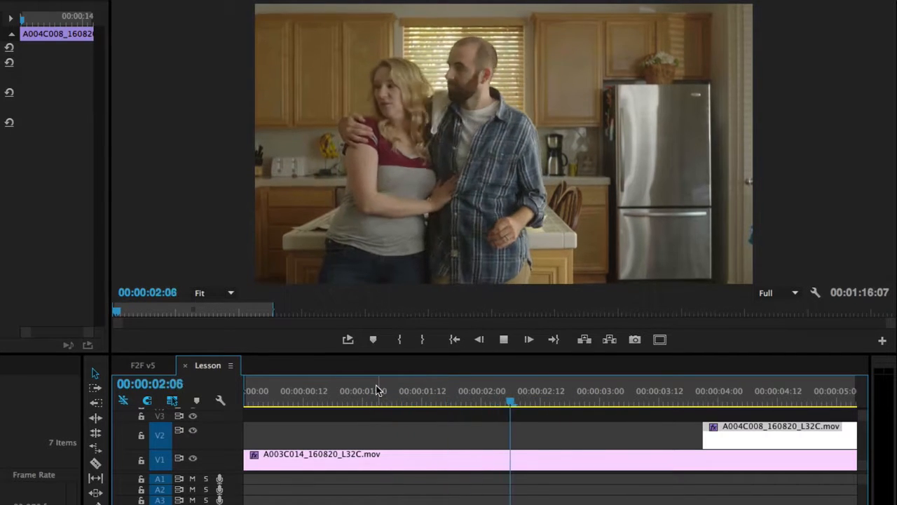
# - Snap the V2 clip to the playhead at 2:17 and play the edit
pyautogui.moveTo(735, 434); pyautogui.dragTo(596, 434)
pyautogui.click(463, 400)
pyautogui.press('space')
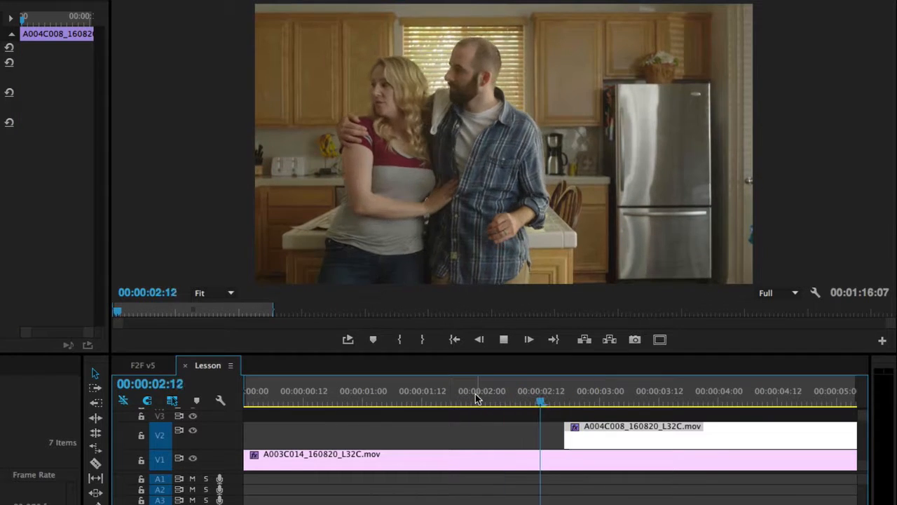
pyautogui.press('space')
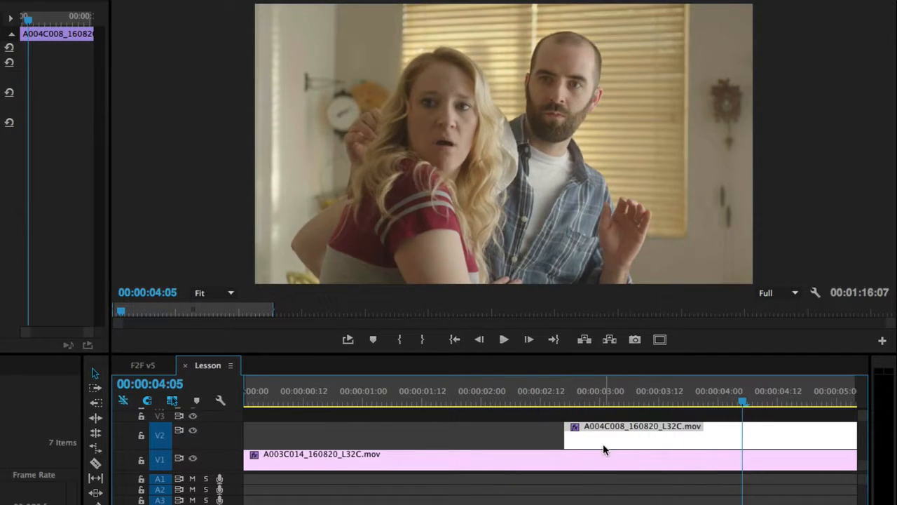
# - Slide the V2 clip slightly later and replay the revised edit from about 1:19
pyautogui.moveTo(607, 442); pyautogui.dragTo(594, 440)
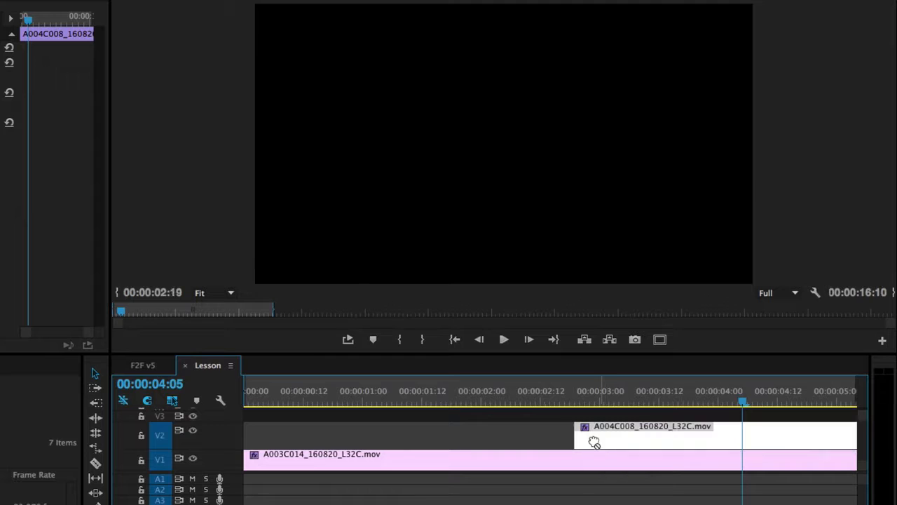
pyautogui.click(472, 396)
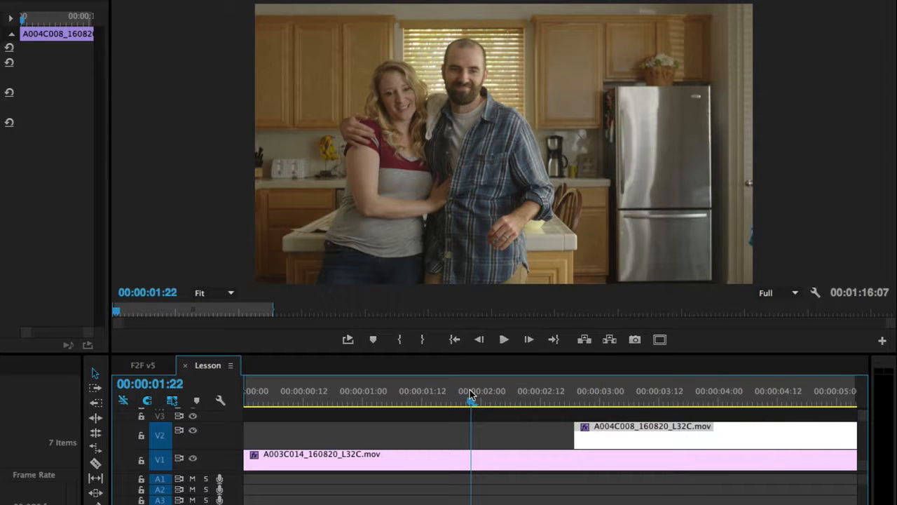
pyautogui.press('space')
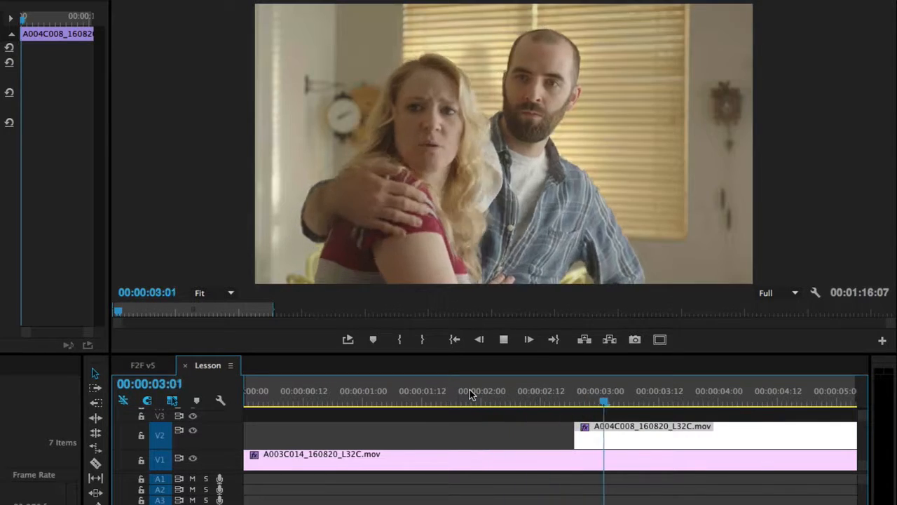
pyautogui.press('space')
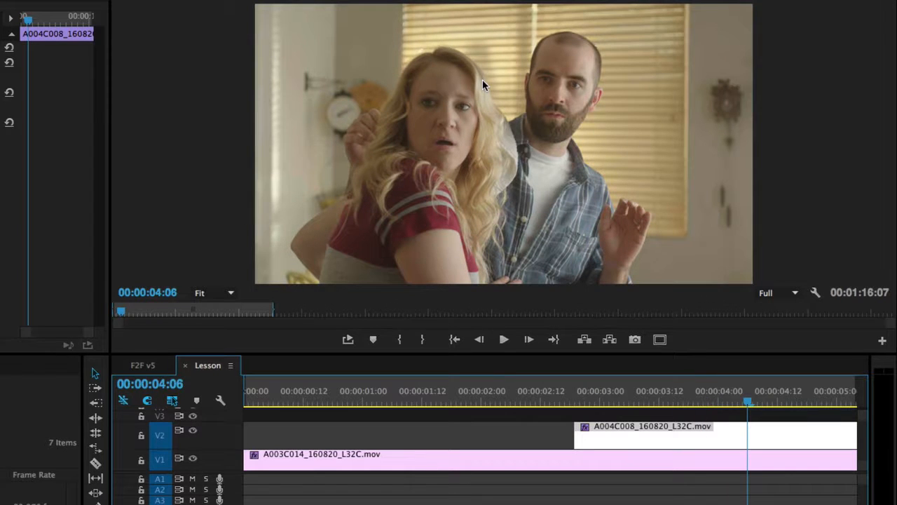
pyautogui.click(457, 388)
pyautogui.press('space')
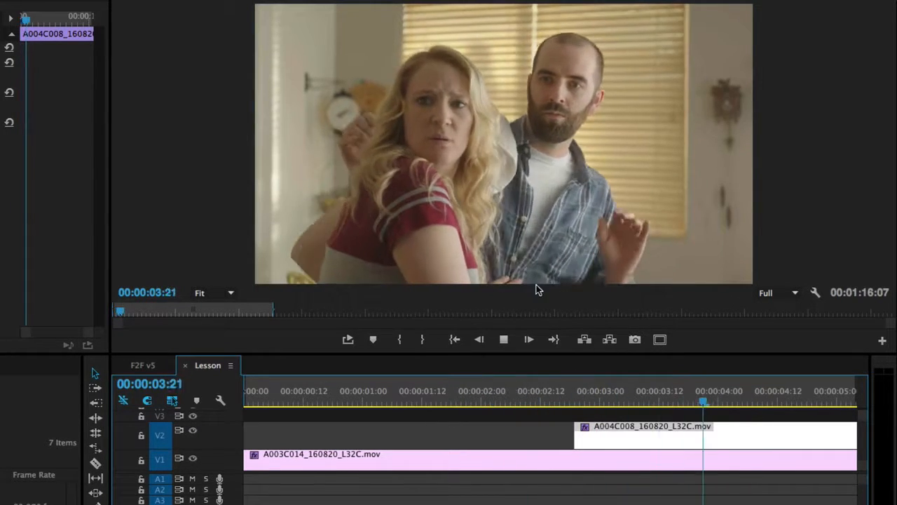
pyautogui.press('space')
pyautogui.press('space')
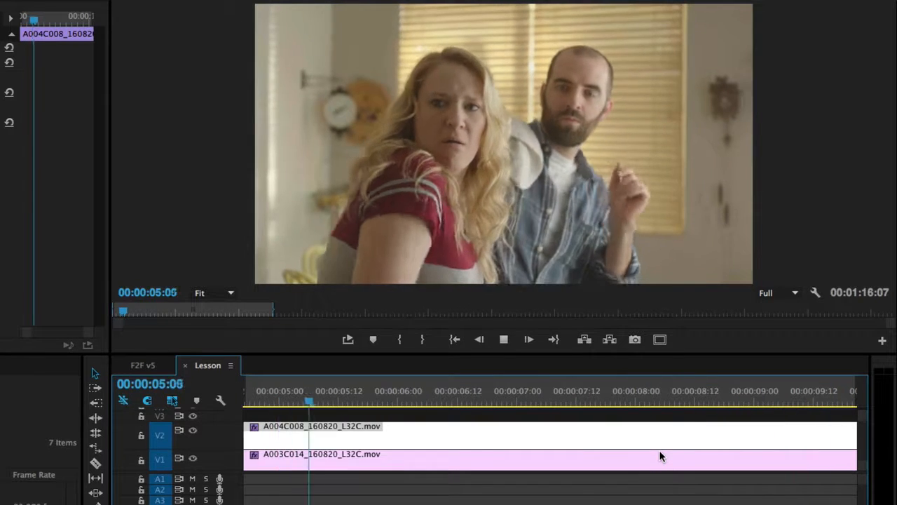
pyautogui.press('space')
# - Zoom the timeline out and ripple-trim 1:06 off the start of the V2 clip
pyautogui.press('-')
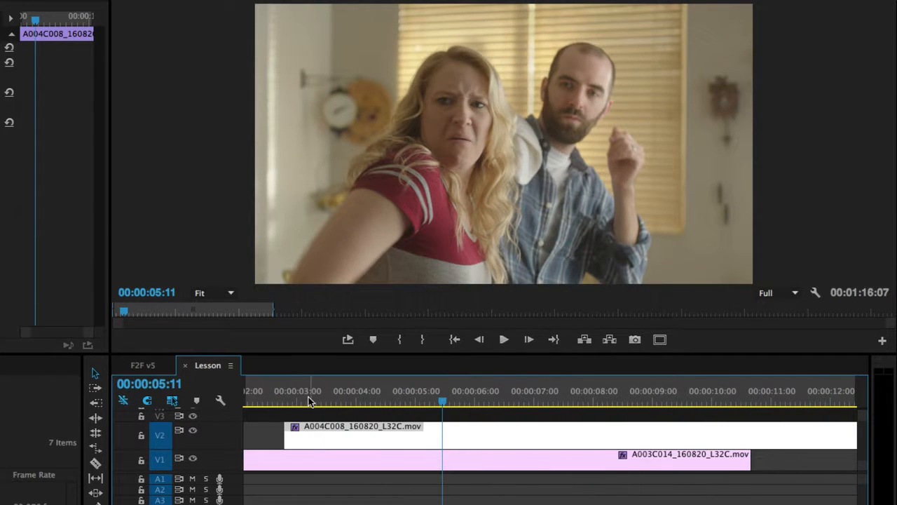
pyautogui.moveTo(309, 401); pyautogui.dragTo(372, 402)
pyautogui.press('space')
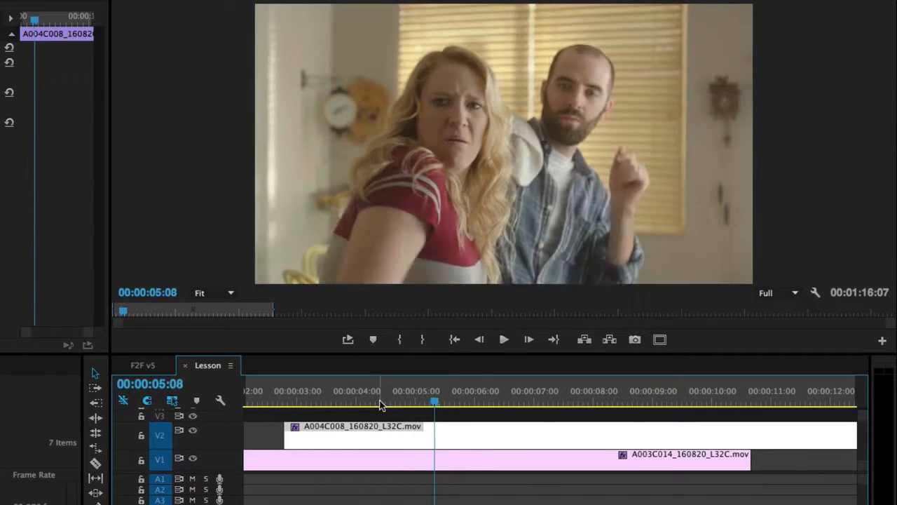
pyautogui.click(369, 403)
pyautogui.moveTo(290, 442); pyautogui.dragTo(373, 437)
pyautogui.moveTo(272, 398); pyautogui.dragTo(252, 398)
# - Trim four more frames off V2's start and review the opening up to 4:06
pyautogui.press('space')
pyautogui.hscroll(-3, 310, 403)
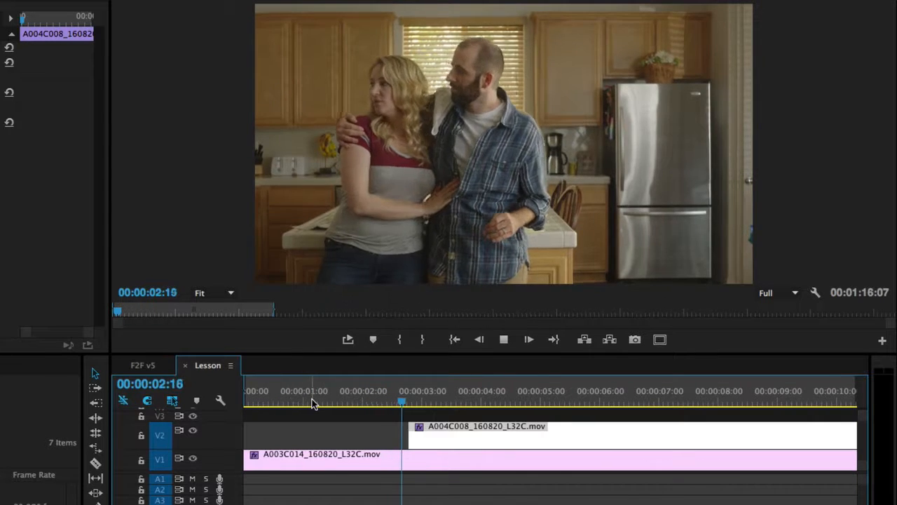
pyautogui.press('space')
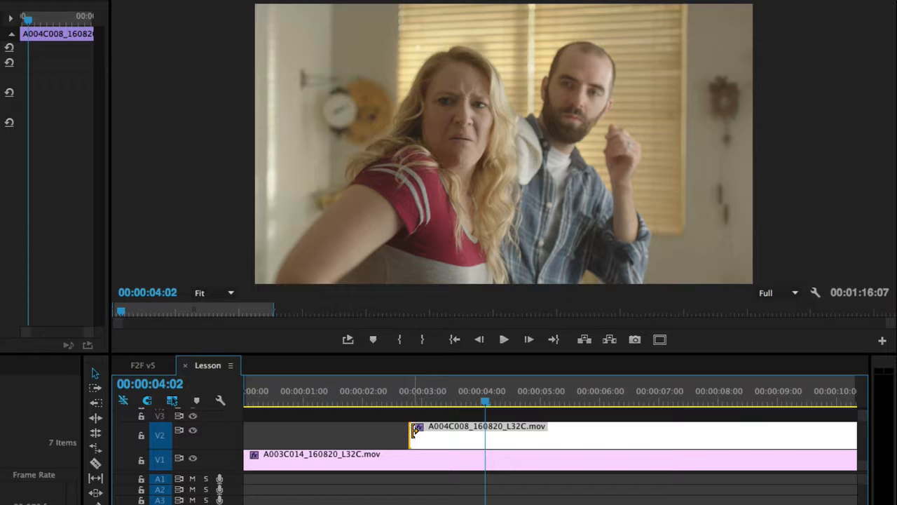
pyautogui.moveTo(415, 430); pyautogui.dragTo(423, 434)
pyautogui.click(378, 393)
pyautogui.press('space')
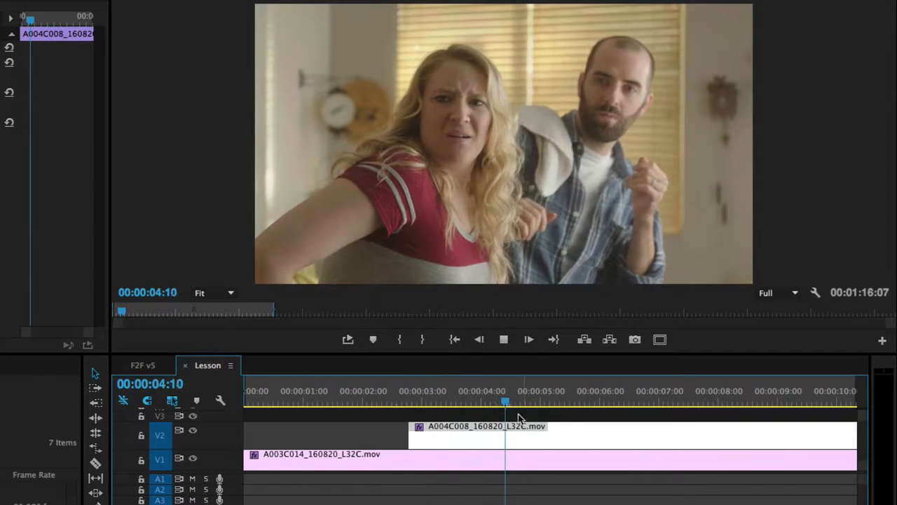
pyautogui.moveTo(443, 401); pyautogui.dragTo(402, 403)
pyautogui.press('space')
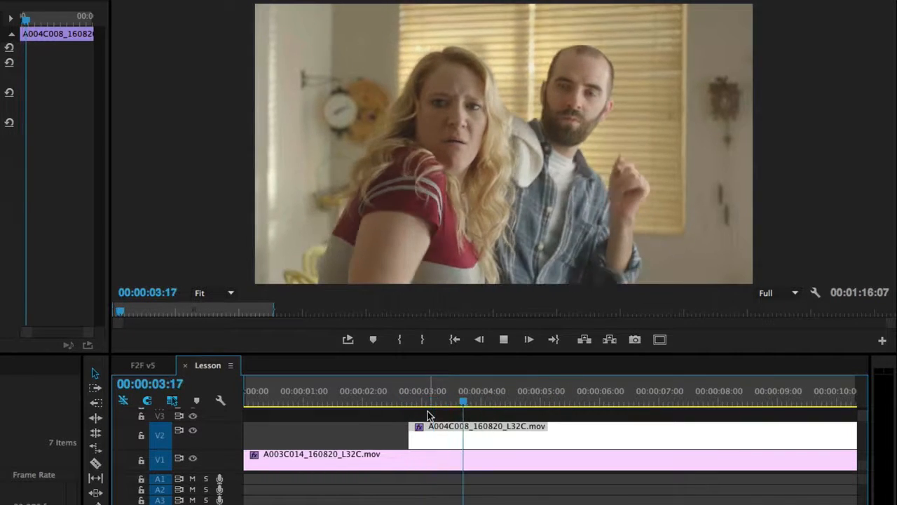
pyautogui.press('space')
# - Split V2 at 4:06, delete the rest of the clip, and play the shortened insert
pyautogui.hotkey('ctrl', 'k')
pyautogui.click(517, 434)
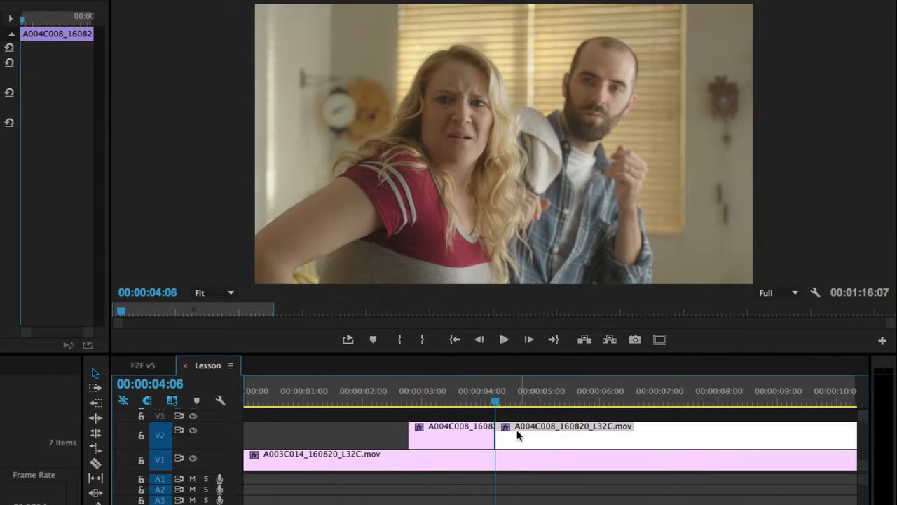
pyautogui.press('Delete')
pyautogui.click(444, 401)
pyautogui.press('space')
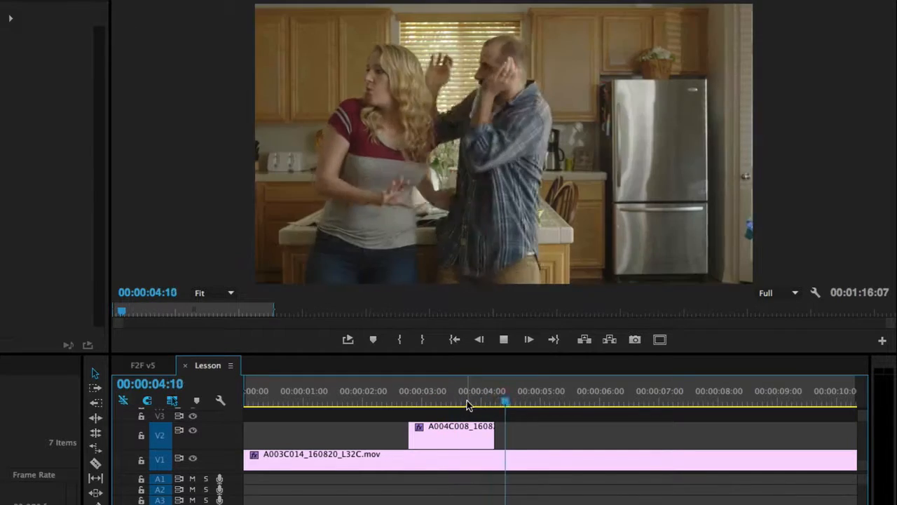
# - Razor the V1 clip at 5:07 and move the later piece about 1:05 earlier
pyautogui.click(533, 405)
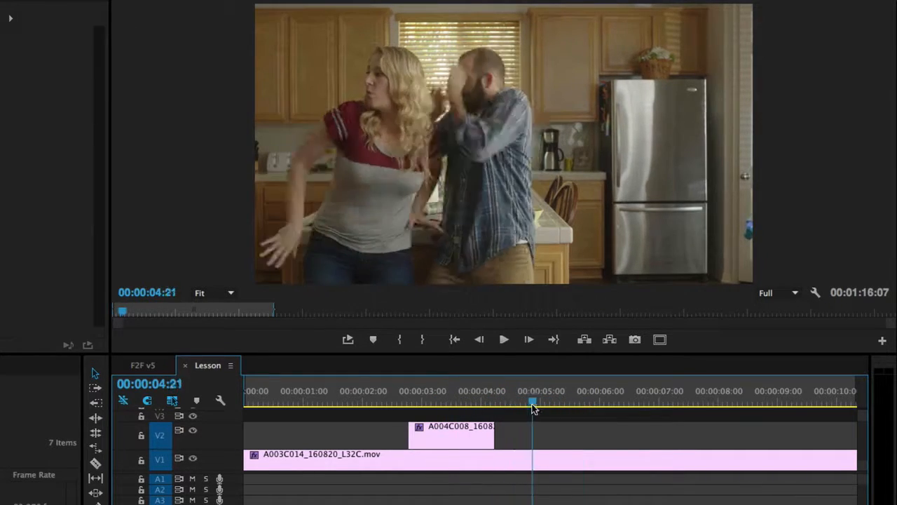
pyautogui.moveTo(533, 407); pyautogui.dragTo(558, 405)
pyautogui.press('c')
pyautogui.click(557, 463)
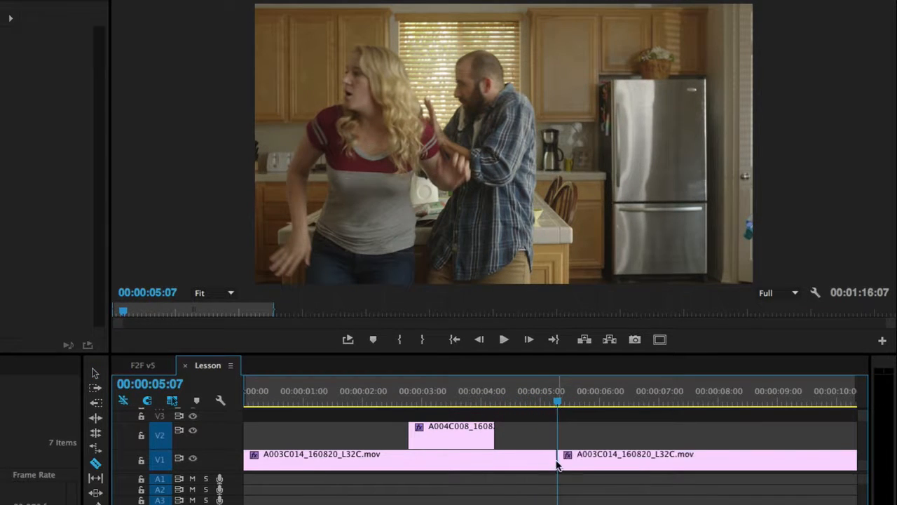
pyautogui.press('v')
pyautogui.moveTo(649, 469); pyautogui.dragTo(589, 472)
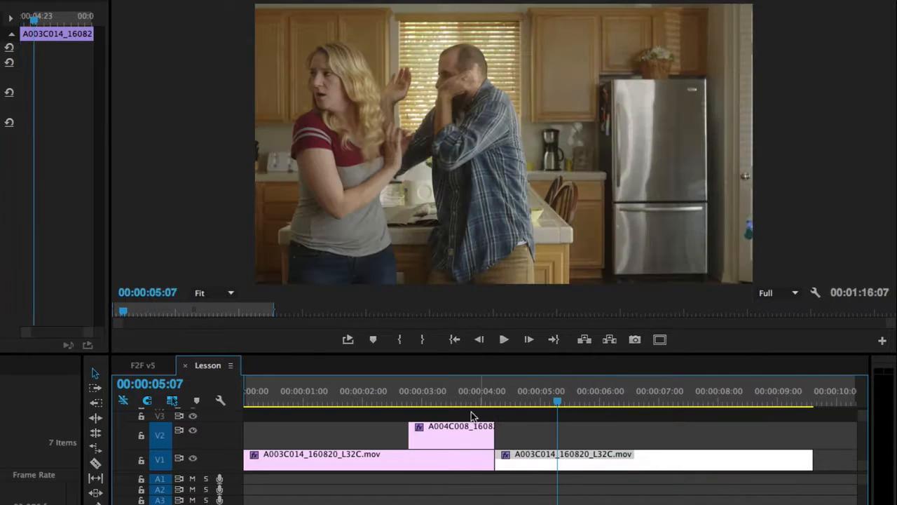
# - Trim eight frames off V2's end, pull the V1 edit 8 frames earlier, and compare with F2F v5
pyautogui.press('Up')
pyautogui.press('Up')
pyautogui.press('space')
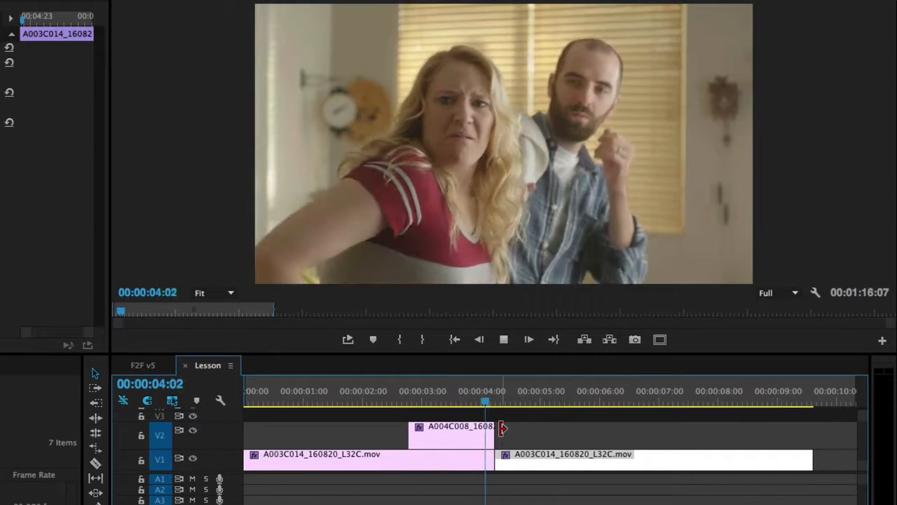
pyautogui.click(434, 400)
pyautogui.moveTo(488, 431); pyautogui.dragTo(467, 429)
pyautogui.moveTo(495, 460); pyautogui.dragTo(475, 459)
pyautogui.click(369, 394)
pyautogui.press('space')
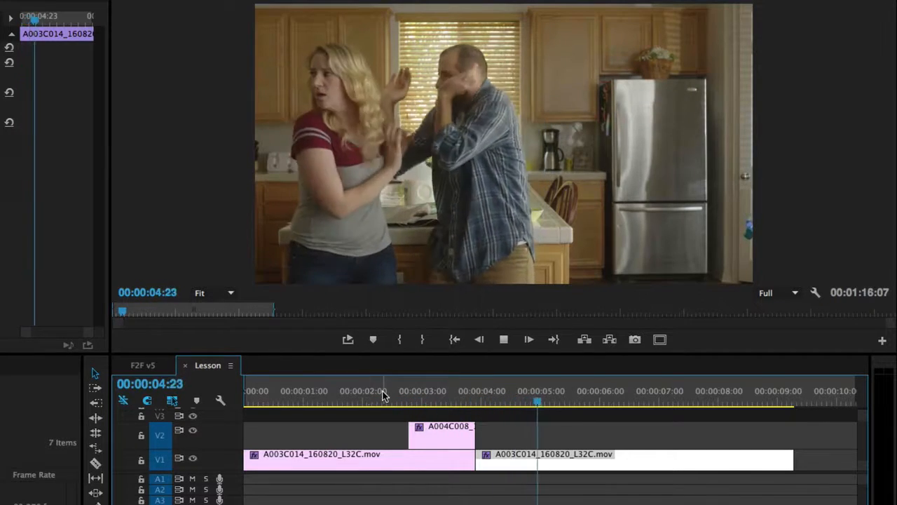
pyautogui.press('space')
pyautogui.click(138, 365)
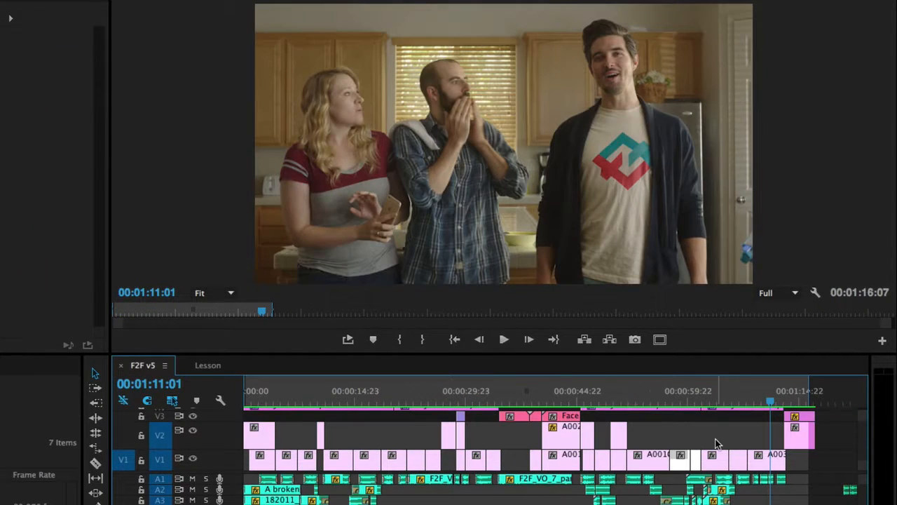
pyautogui.moveTo(672, 397); pyautogui.dragTo(664, 398)
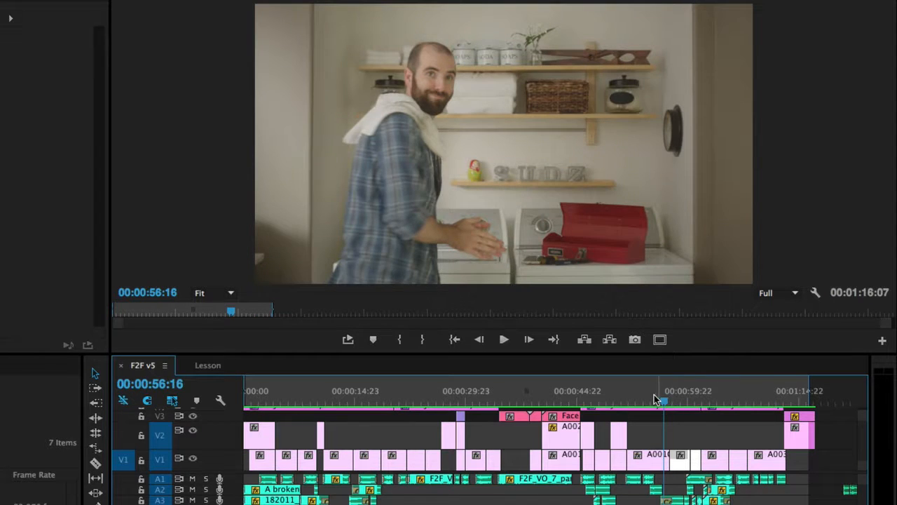
pyautogui.press('space')
pyautogui.click(640, 400)
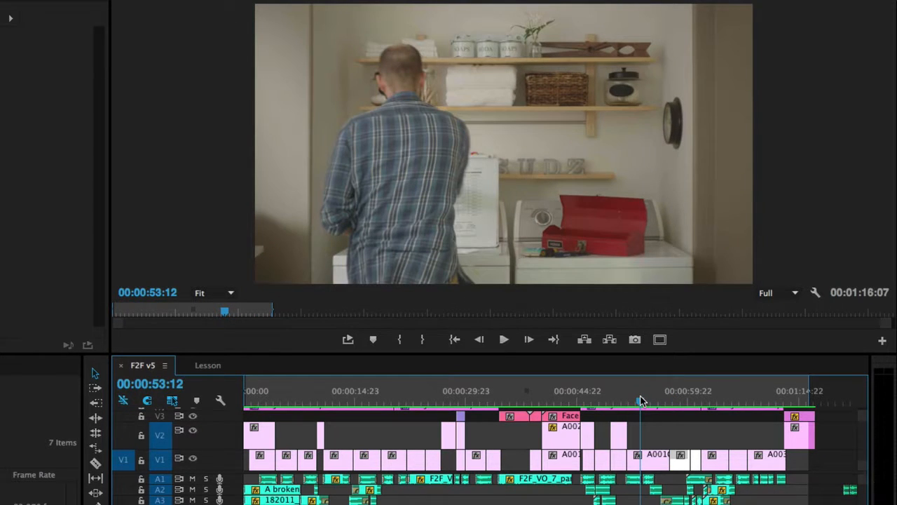
pyautogui.press('space')
pyautogui.press('XF86AudioRaiseVolume')
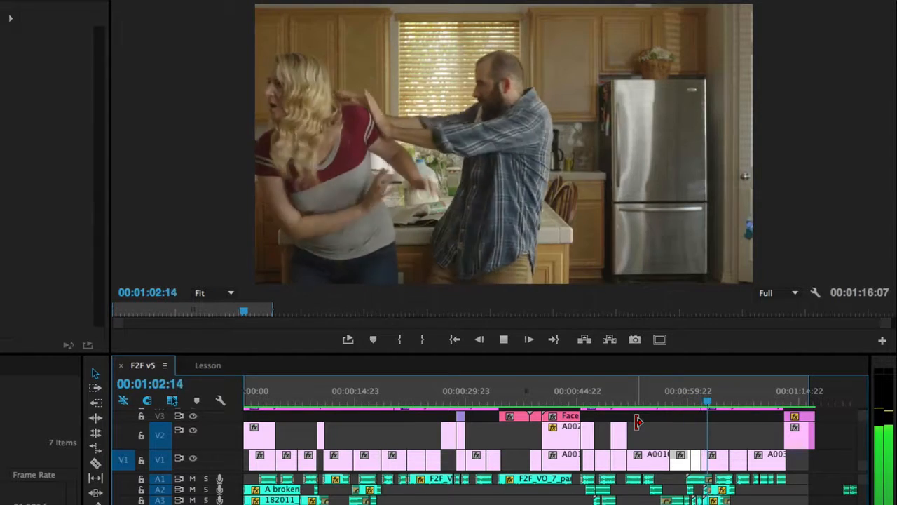
pyautogui.press('space')
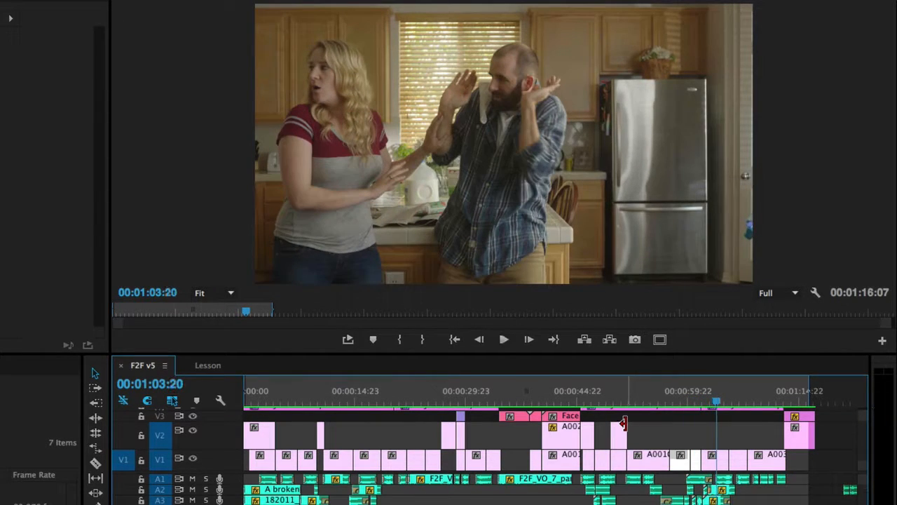
pyautogui.click(689, 397)
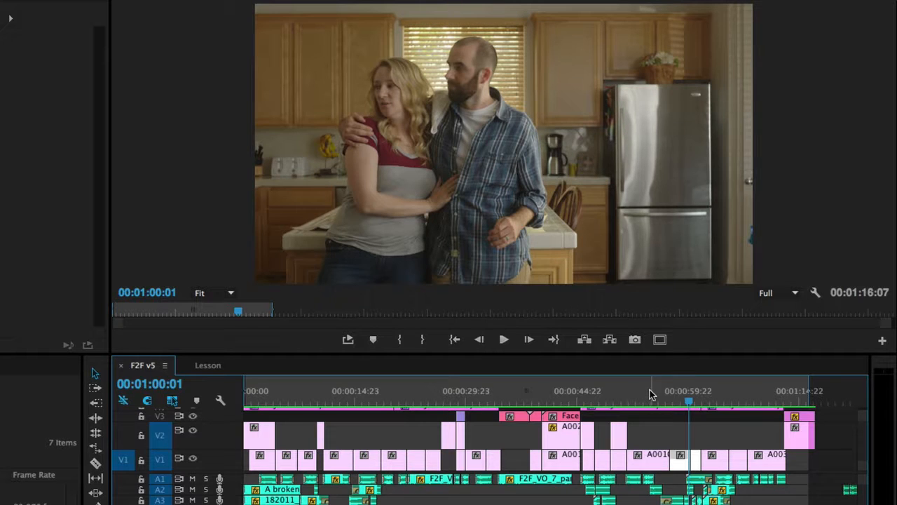
pyautogui.click(217, 362)
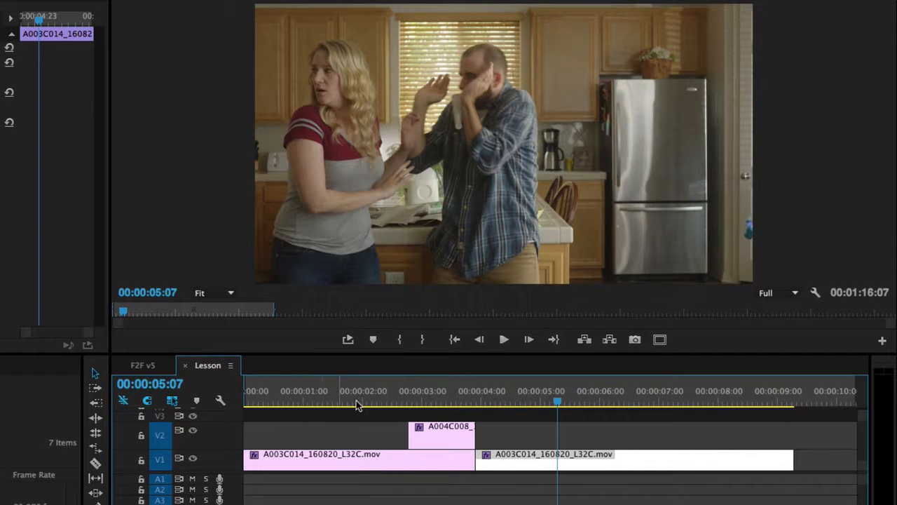
pyautogui.click(147, 370)
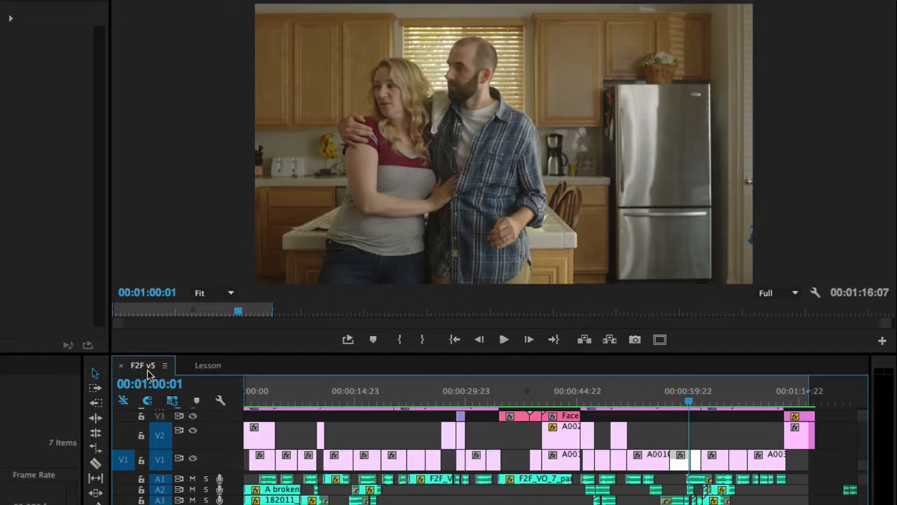